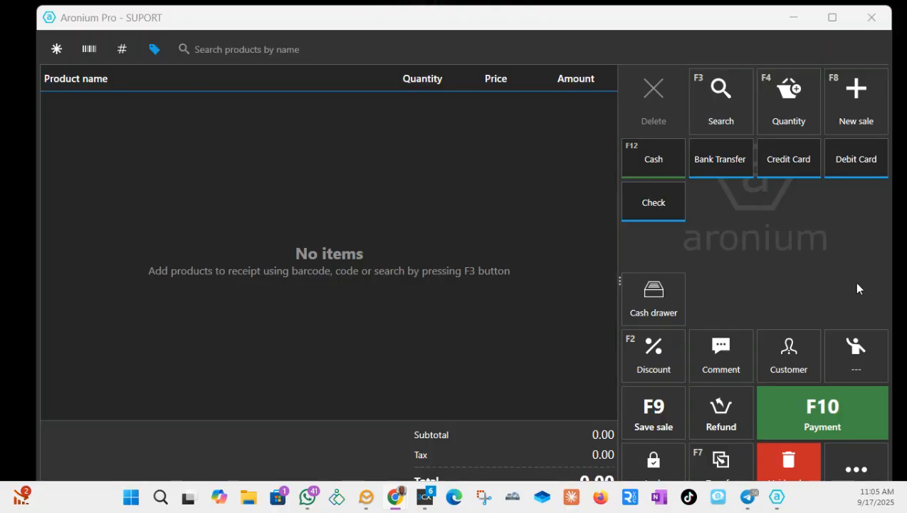
Open the product list in Management and show the products in the Disabled Item group
{"action": "left_click", "coordinate": [855, 468]}
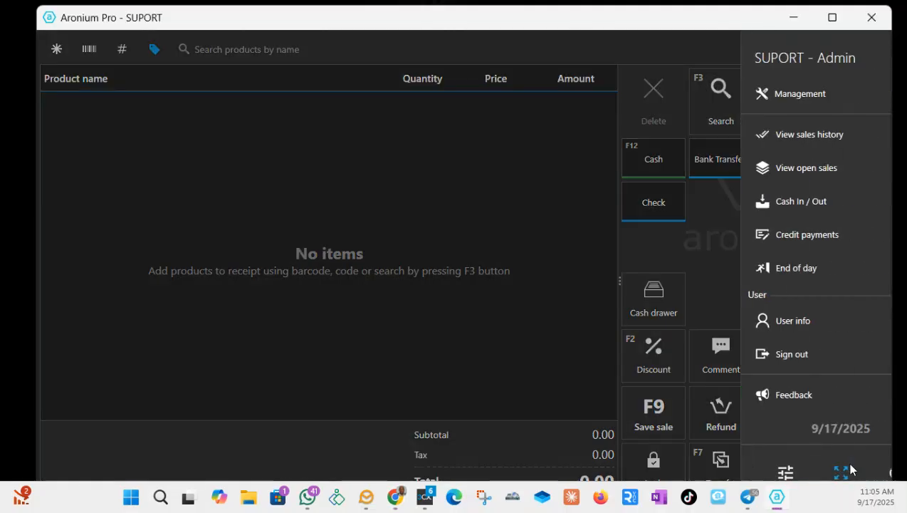
{"action": "left_click", "coordinate": [756, 96]}
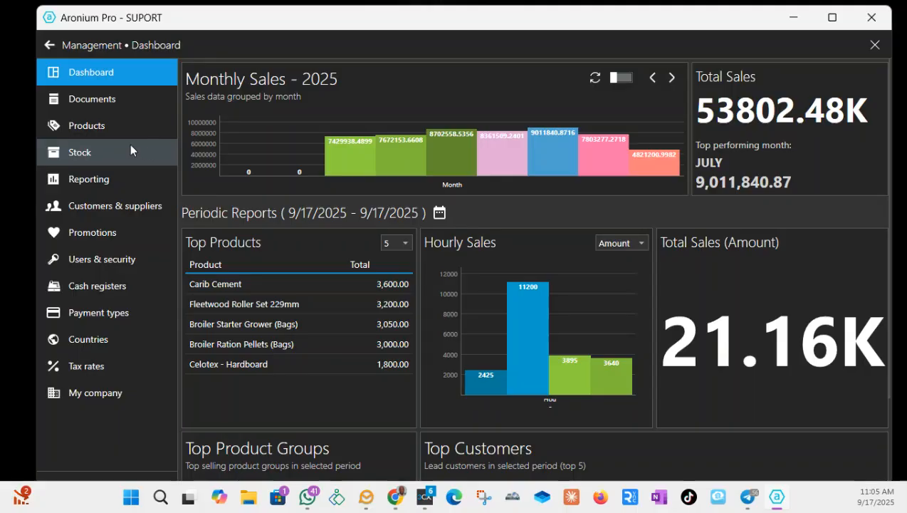
{"action": "left_click", "coordinate": [111, 126]}
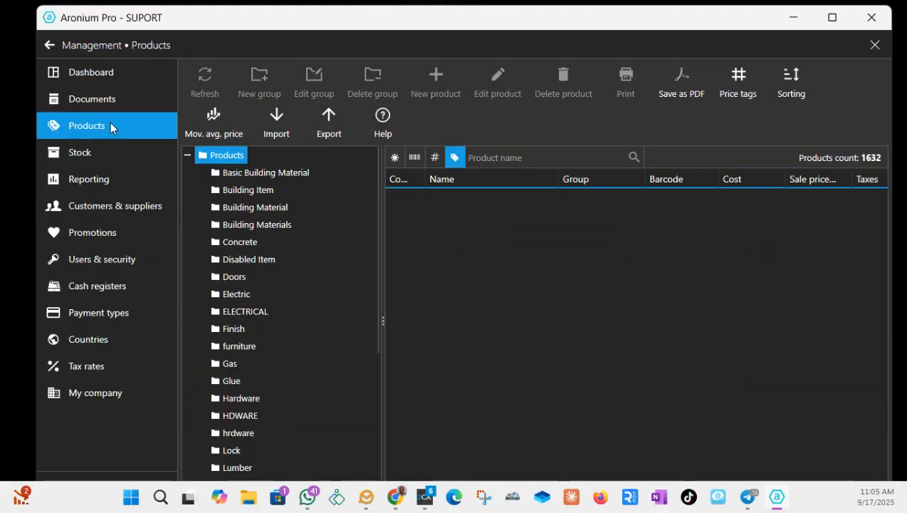
{"action": "scroll", "coordinate": [268, 225], "scroll_direction": "down", "scroll_amount": 5}
{"action": "scroll", "coordinate": [278, 250], "scroll_direction": "down", "scroll_amount": 3}
{"action": "scroll", "coordinate": [285, 299], "scroll_direction": "up", "scroll_amount": 4}
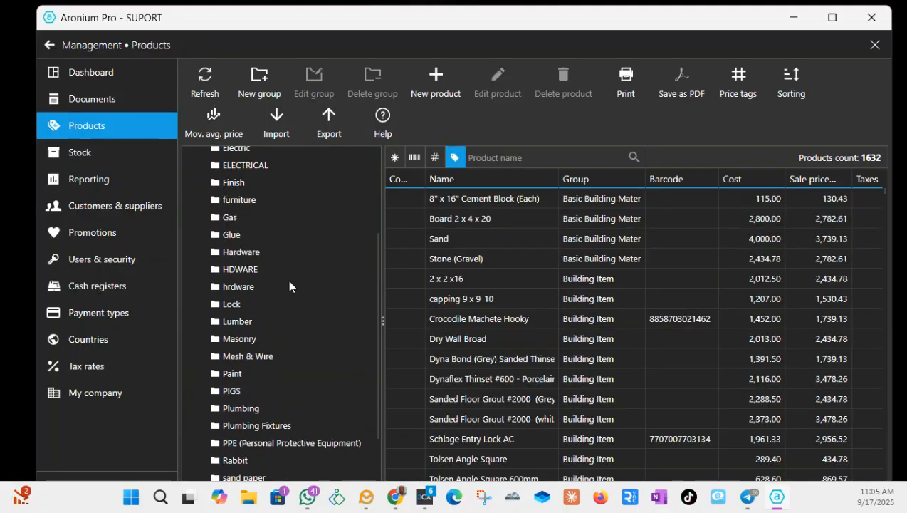
{"action": "scroll", "coordinate": [289, 285], "scroll_direction": "up", "scroll_amount": 3}
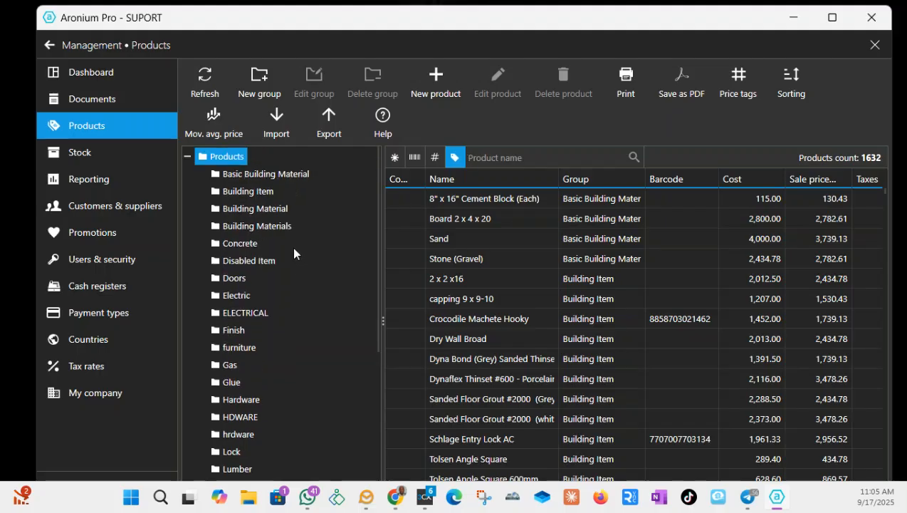
{"action": "left_click", "coordinate": [263, 262]}
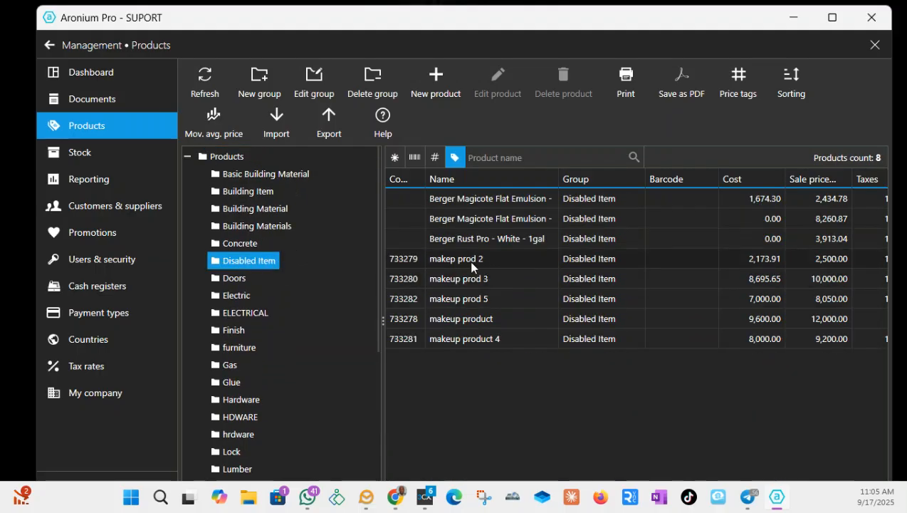
Review the details of makeup product 4, close them unchanged and return to the sales screen
{"action": "left_click", "coordinate": [478, 341]}
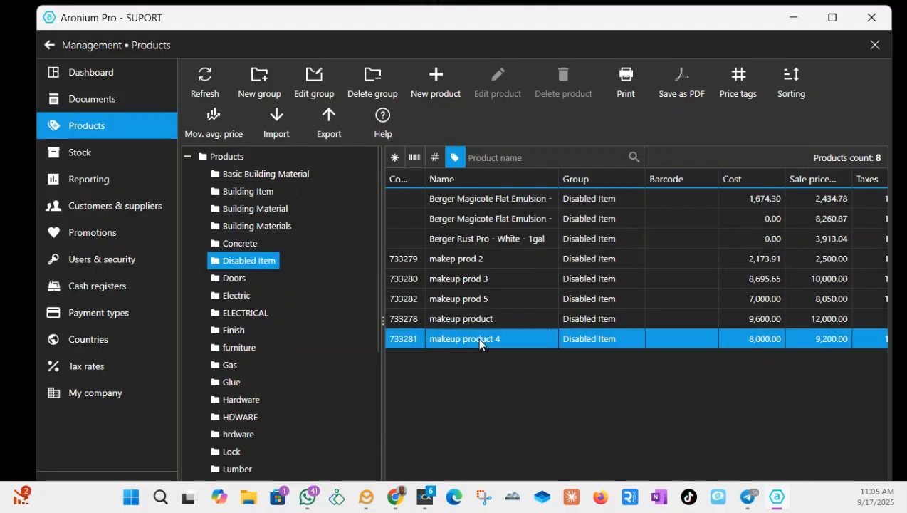
{"action": "double_click", "coordinate": [480, 342]}
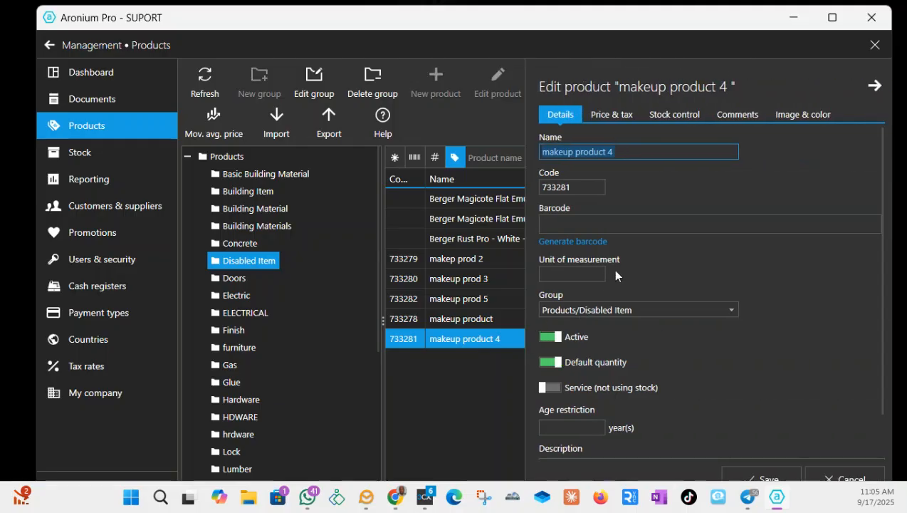
{"action": "scroll", "coordinate": [615, 270], "scroll_direction": "down", "scroll_amount": 2}
{"action": "scroll", "coordinate": [613, 265], "scroll_direction": "up", "scroll_amount": 2}
{"action": "key", "text": "Escape"}
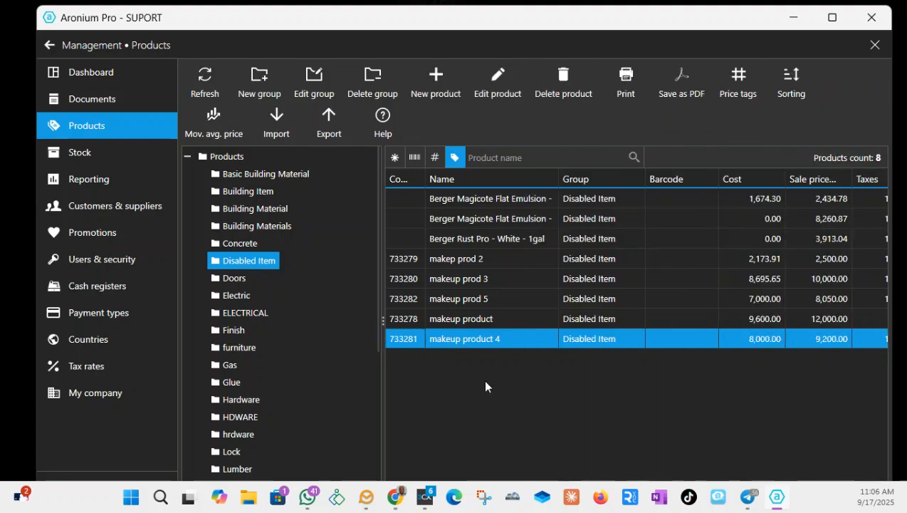
{"action": "left_click", "coordinate": [49, 45]}
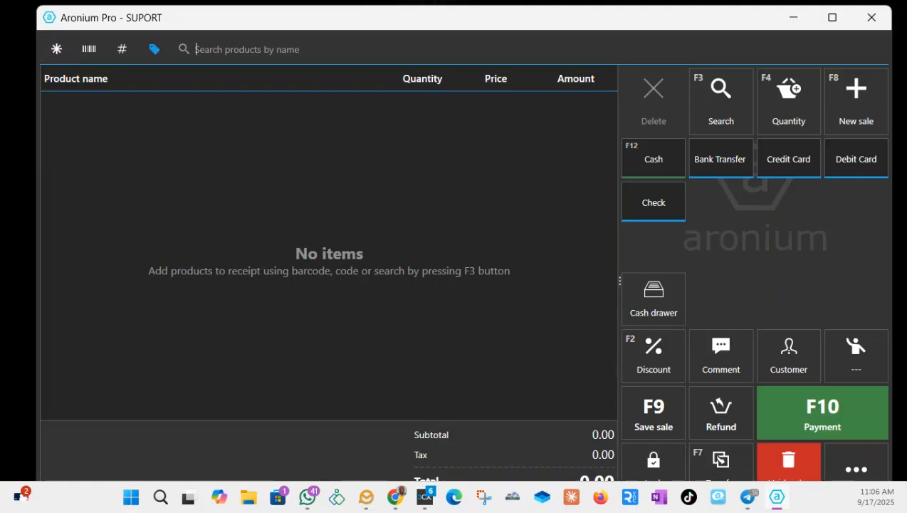
Create a 300 - Inventory count document in Management with the inventory date September 17, 2025, 11:06
{"action": "left_click", "coordinate": [859, 463]}
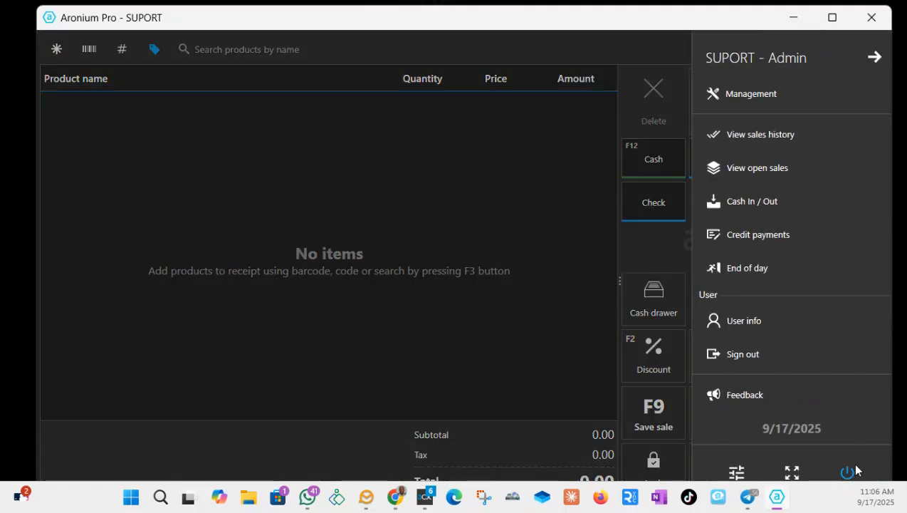
{"action": "left_click", "coordinate": [771, 97]}
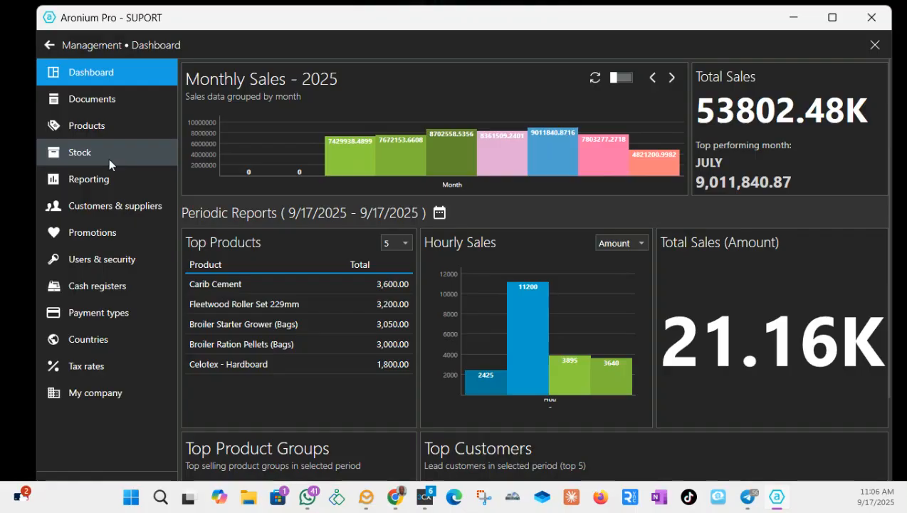
{"action": "left_click", "coordinate": [102, 107]}
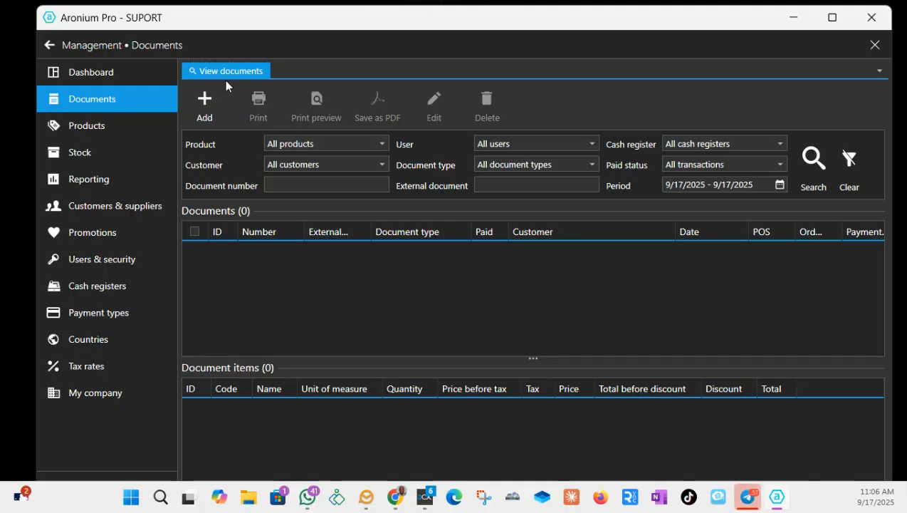
{"action": "left_click", "coordinate": [201, 104]}
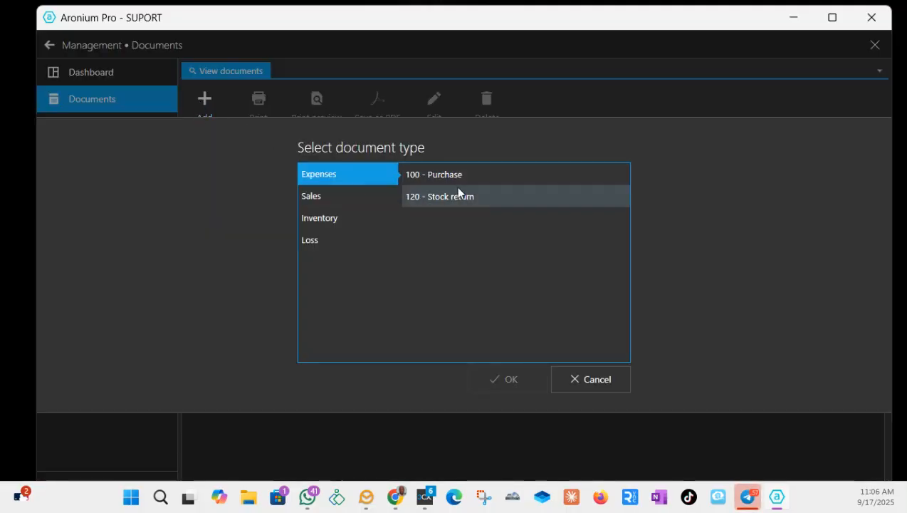
{"action": "left_click", "coordinate": [316, 217]}
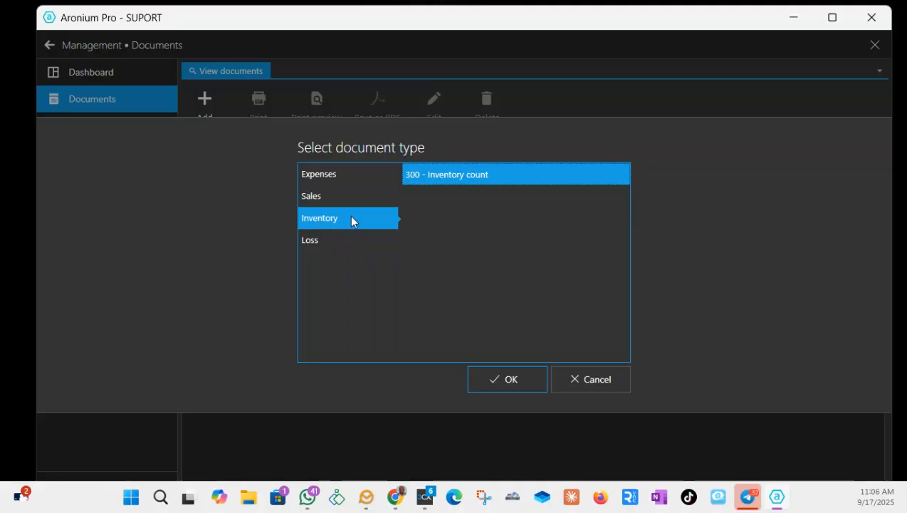
{"action": "left_click", "coordinate": [497, 379]}
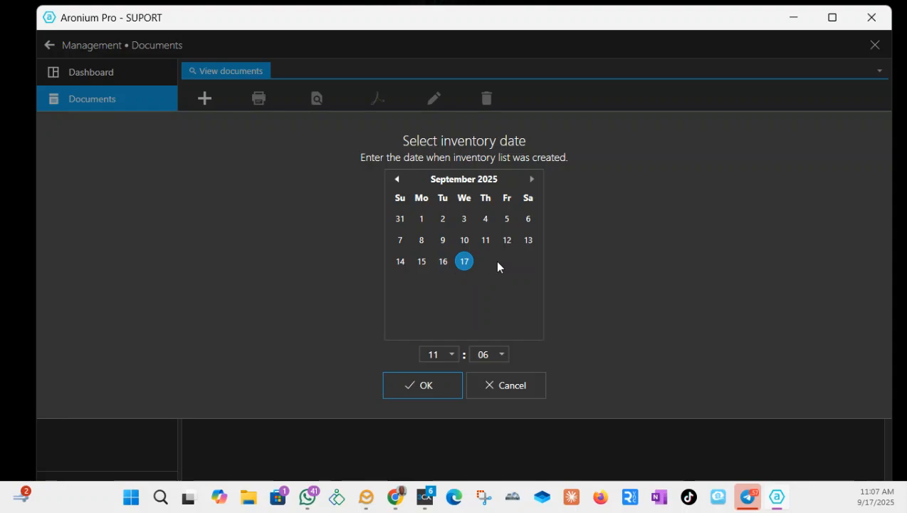
{"action": "left_click", "coordinate": [423, 387]}
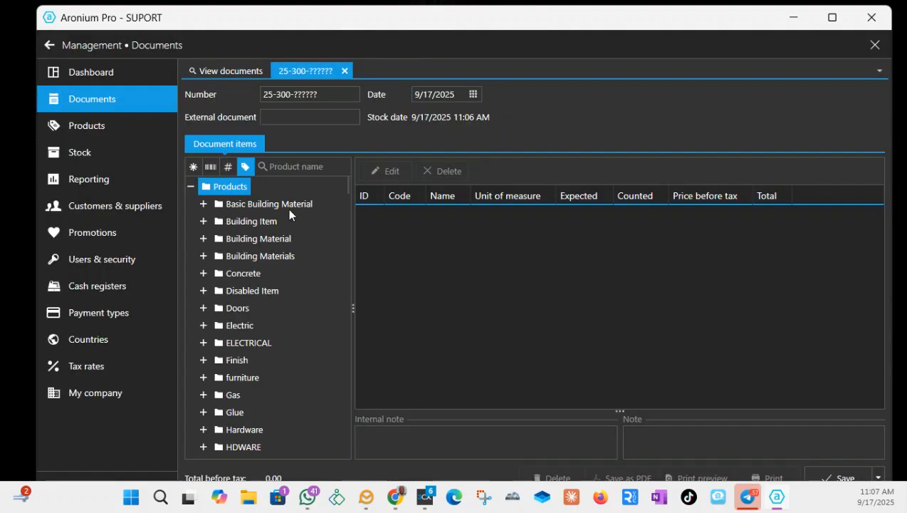
Add makep prod 2 from the Disabled Item group to the inventory count with a counted quantity of 50
{"action": "scroll", "coordinate": [279, 242], "scroll_direction": "down", "scroll_amount": 1}
{"action": "scroll", "coordinate": [261, 257], "scroll_direction": "down", "scroll_amount": 2}
{"action": "scroll", "coordinate": [261, 309], "scroll_direction": "up", "scroll_amount": 2}
{"action": "left_click", "coordinate": [258, 259]}
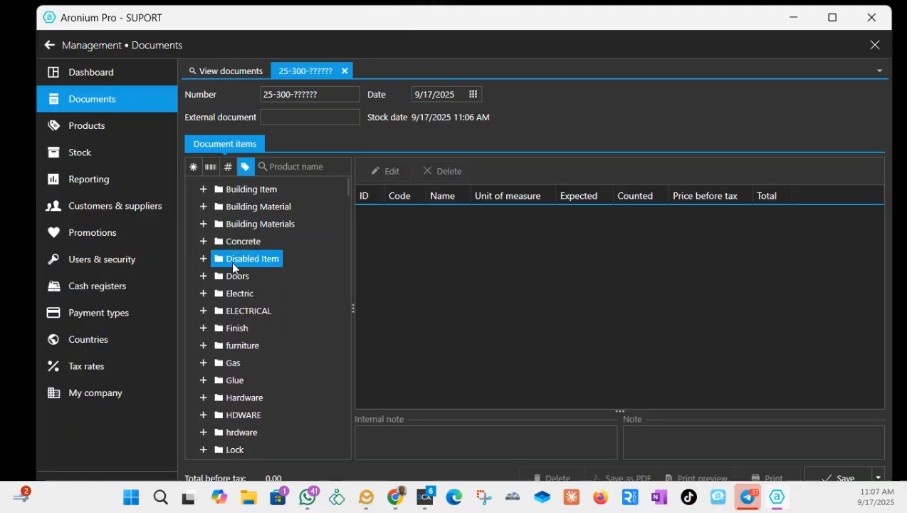
{"action": "left_click", "coordinate": [296, 167]}
{"action": "left_click", "coordinate": [203, 259]}
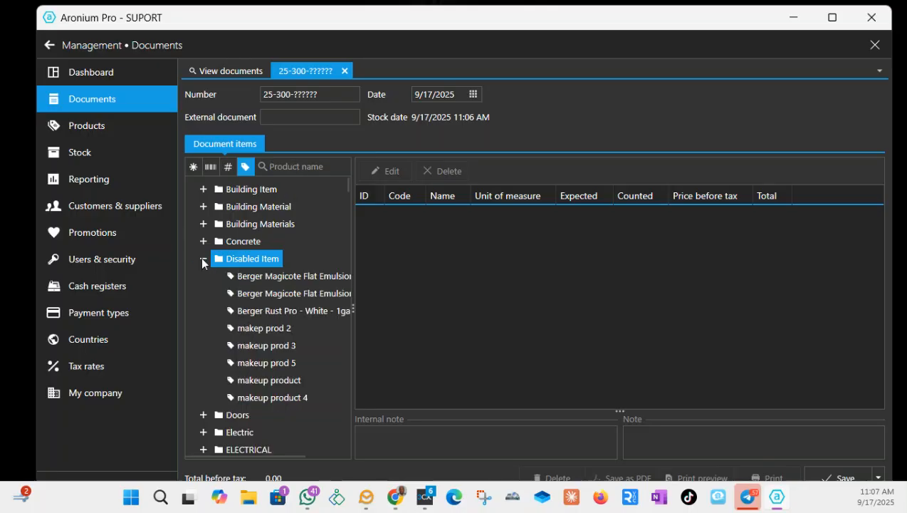
{"action": "left_click", "coordinate": [278, 329]}
{"action": "double_click", "coordinate": [278, 329]}
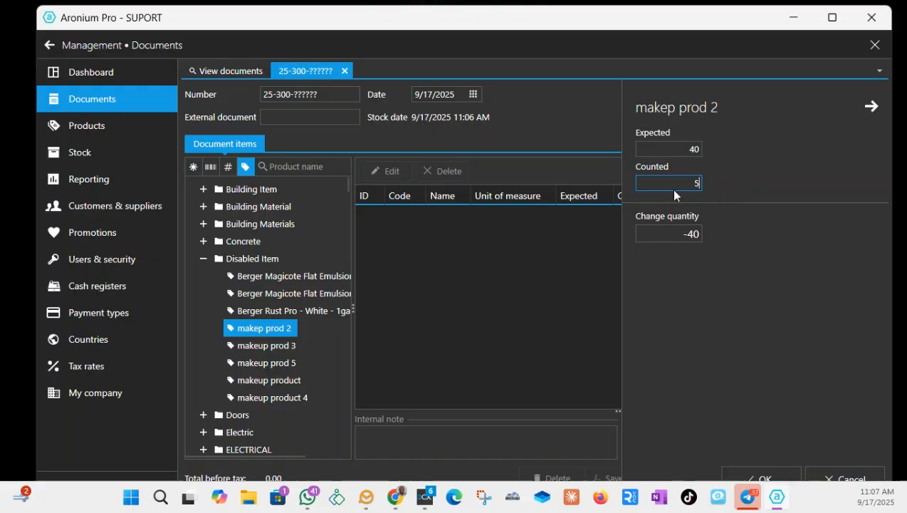
{"action": "type", "text": "0"}
{"action": "left_click", "coordinate": [759, 478]}
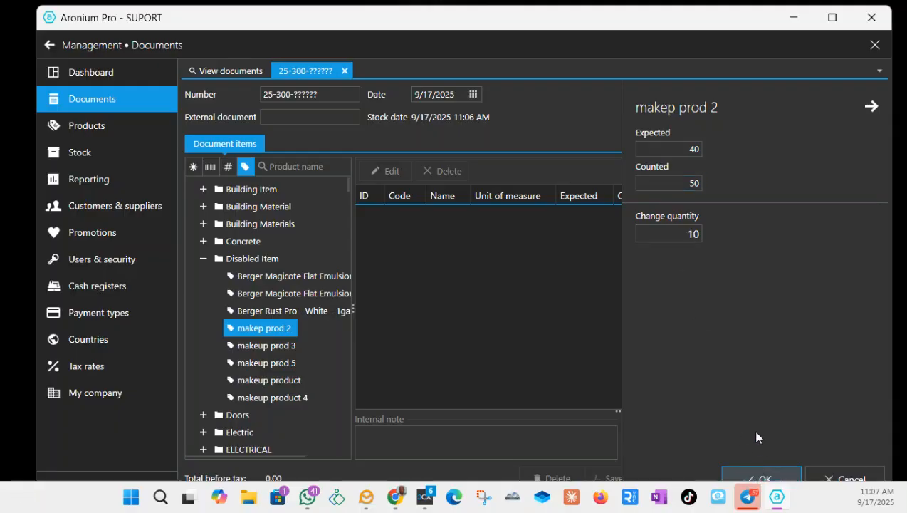
{"action": "left_click", "coordinate": [751, 479]}
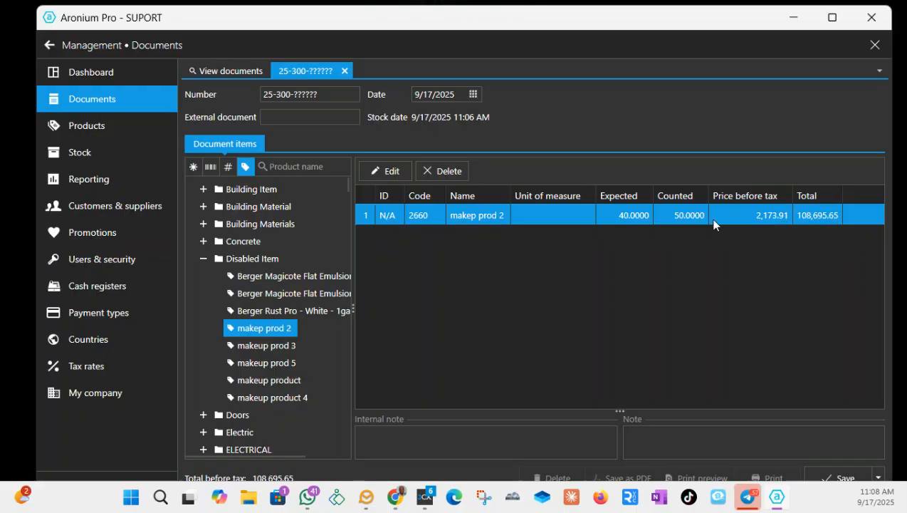
Add makeup prod 3 to the inventory count with a counted quantity of 32
{"action": "left_click", "coordinate": [267, 346]}
{"action": "double_click", "coordinate": [267, 346]}
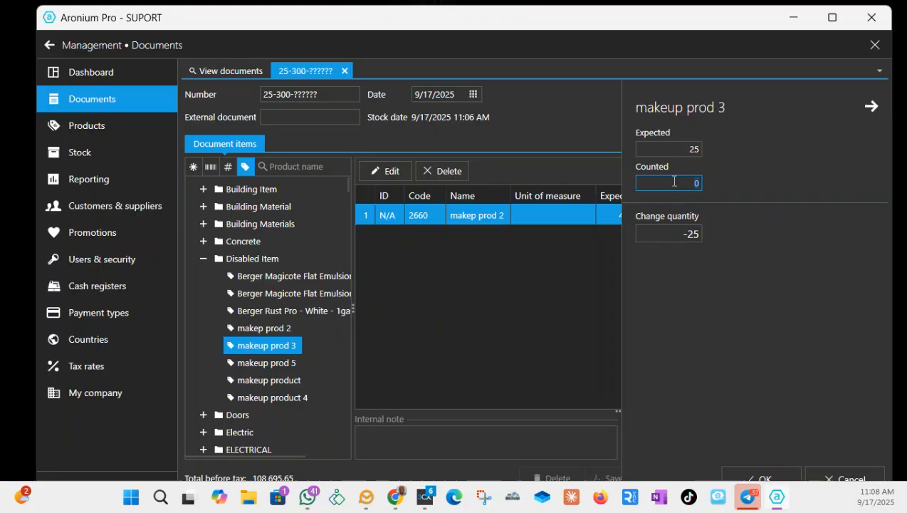
{"action": "type", "text": "32"}
{"action": "left_click", "coordinate": [753, 475]}
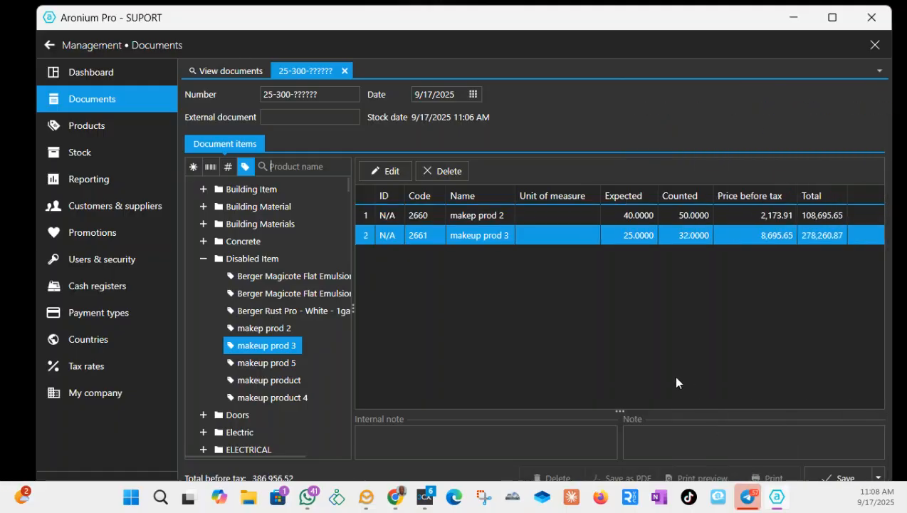
Add makeup prod 5 to the inventory count with a counted quantity of 52
{"action": "double_click", "coordinate": [267, 361]}
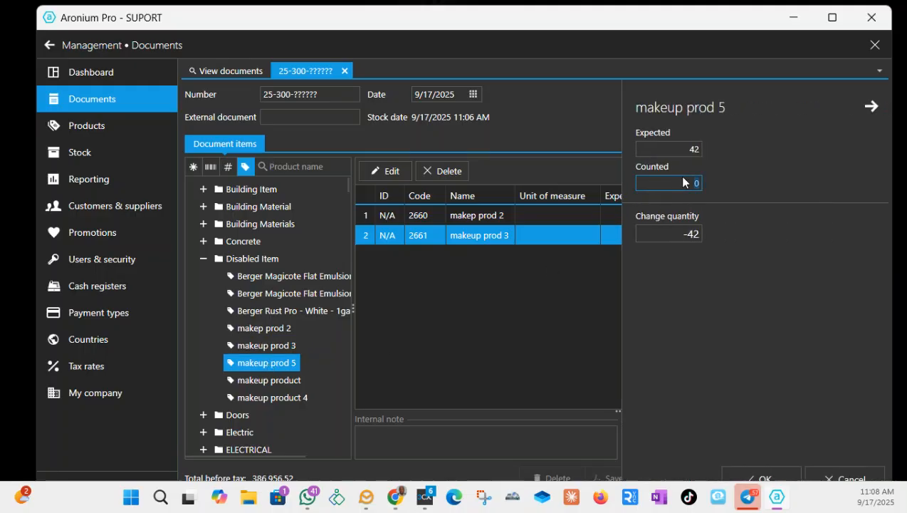
{"action": "type", "text": "52"}
{"action": "left_click", "coordinate": [767, 473]}
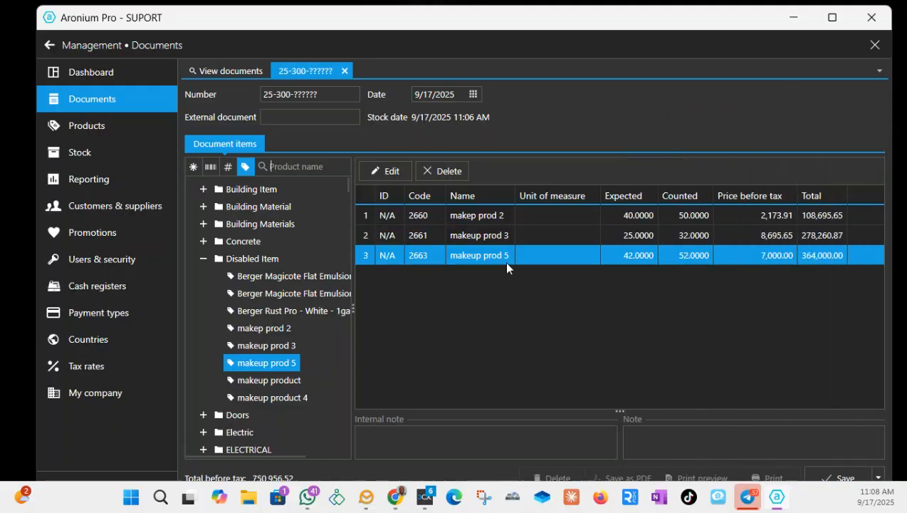
Add the item named makeup product to the inventory count with a counted quantity of 1
{"action": "double_click", "coordinate": [261, 381]}
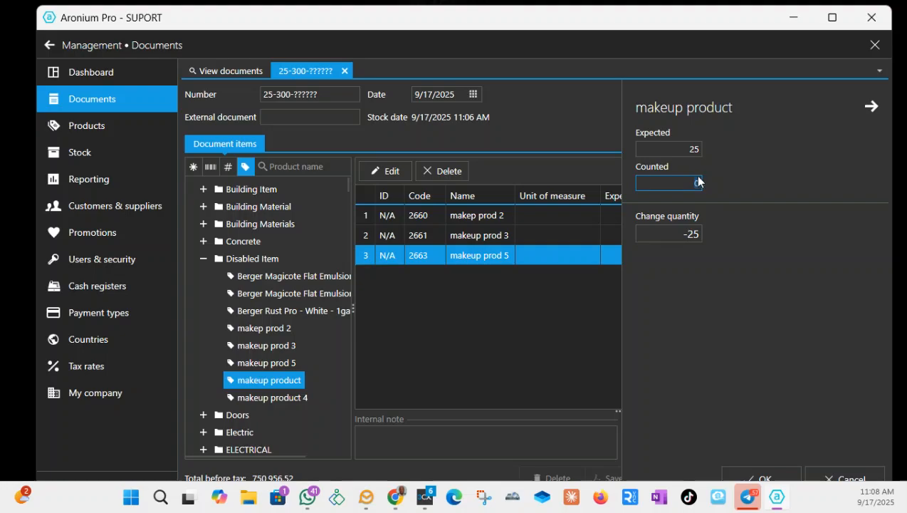
{"action": "double_click", "coordinate": [676, 183]}
{"action": "type", "text": "1"}
{"action": "left_click", "coordinate": [762, 476]}
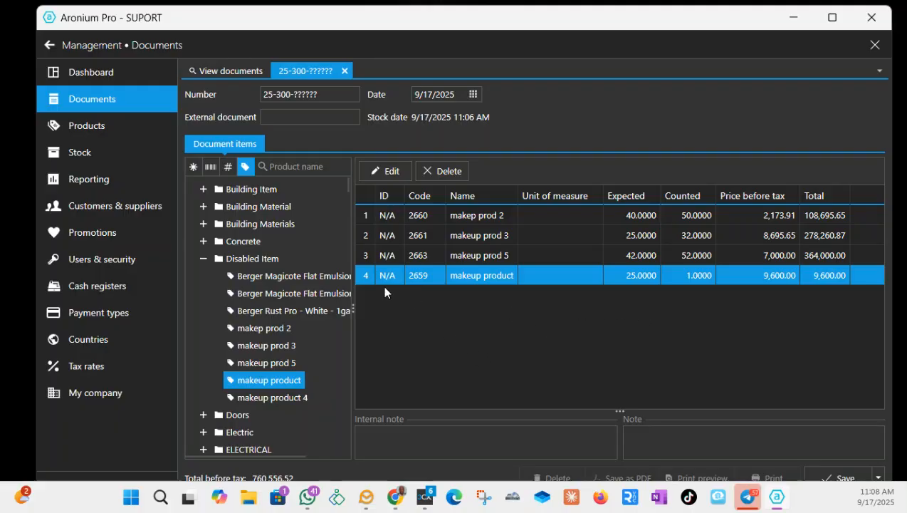
Save the inventory count document with an empty note and close it
{"action": "left_click", "coordinate": [684, 447]}
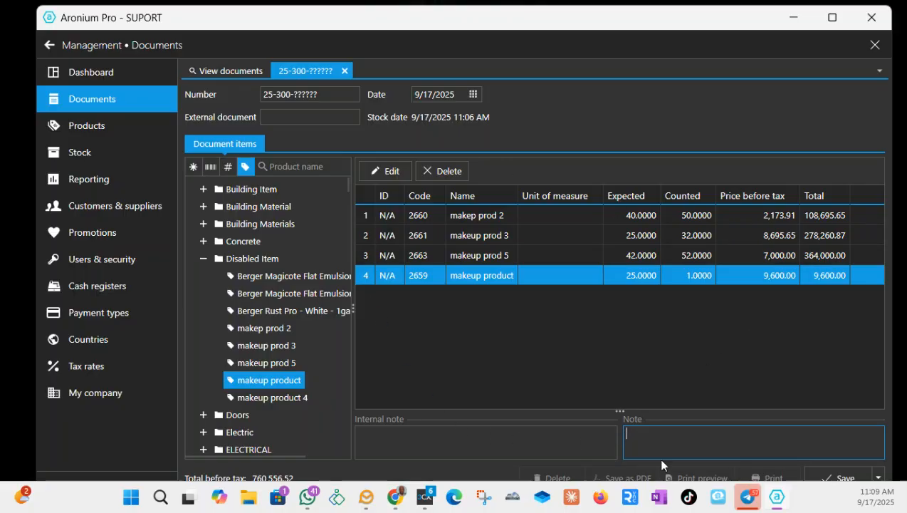
{"action": "left_click", "coordinate": [837, 478]}
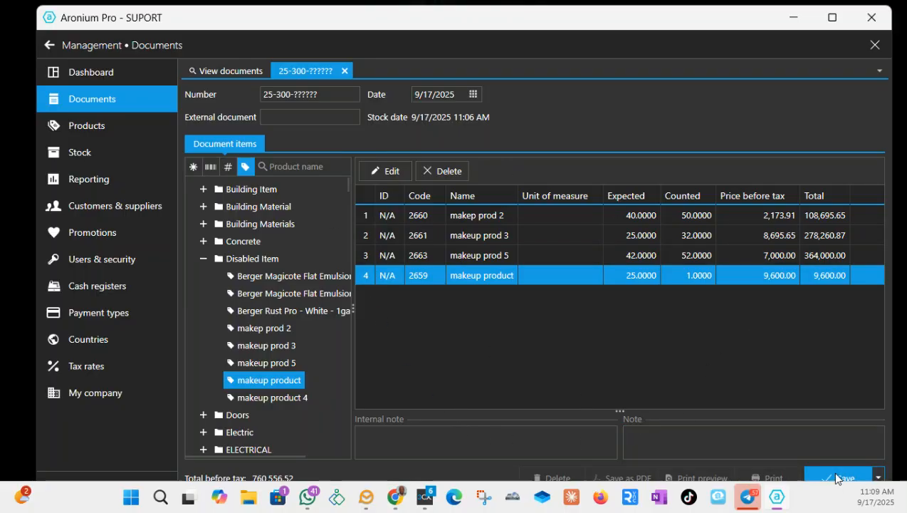
{"action": "left_click", "coordinate": [879, 478]}
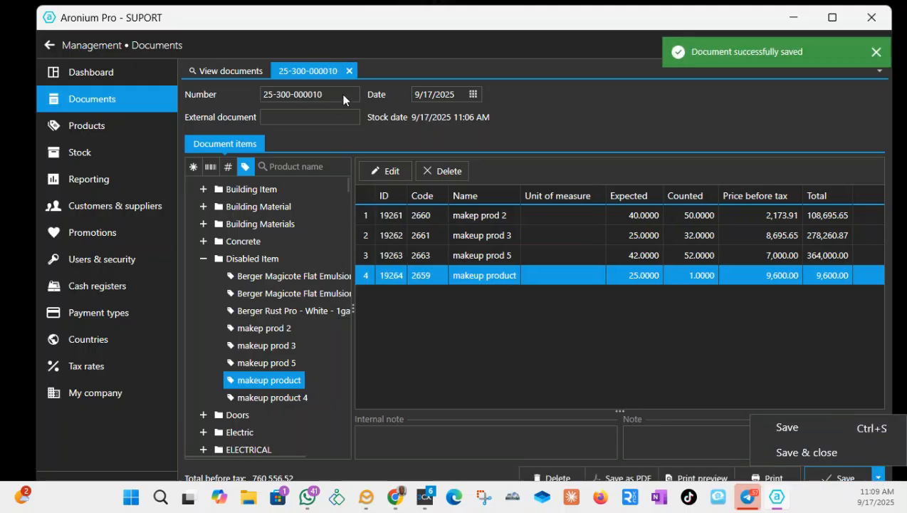
{"action": "left_click", "coordinate": [349, 71]}
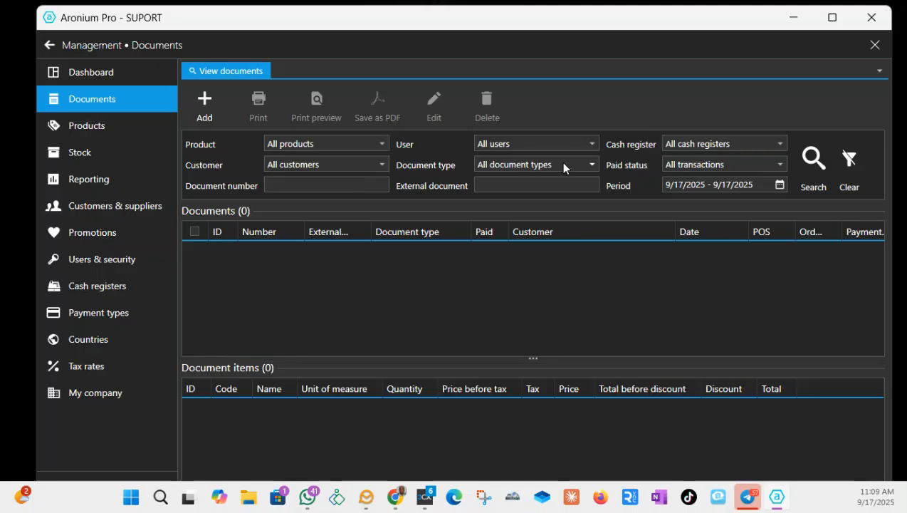
Search the documents for the period 9/17/2025 with the document type limited to 300 - Inventory Count
{"action": "left_click", "coordinate": [561, 165]}
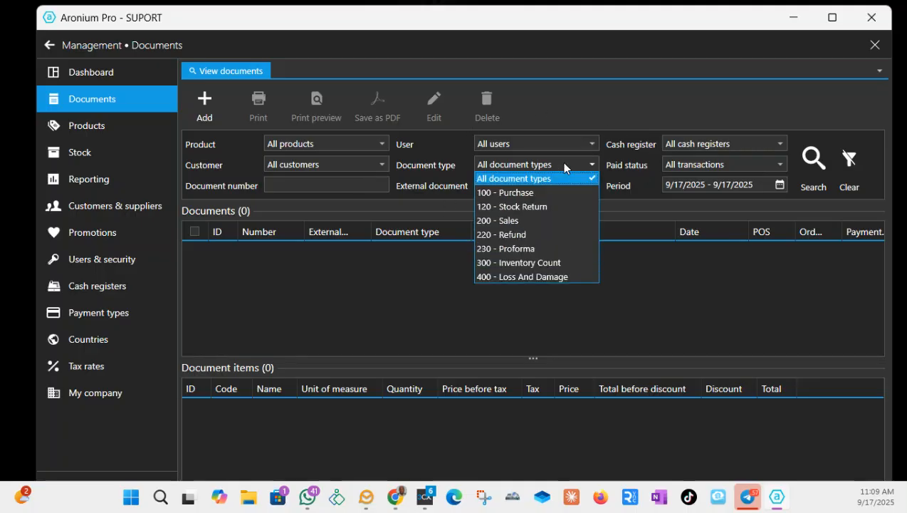
{"action": "left_click", "coordinate": [554, 264]}
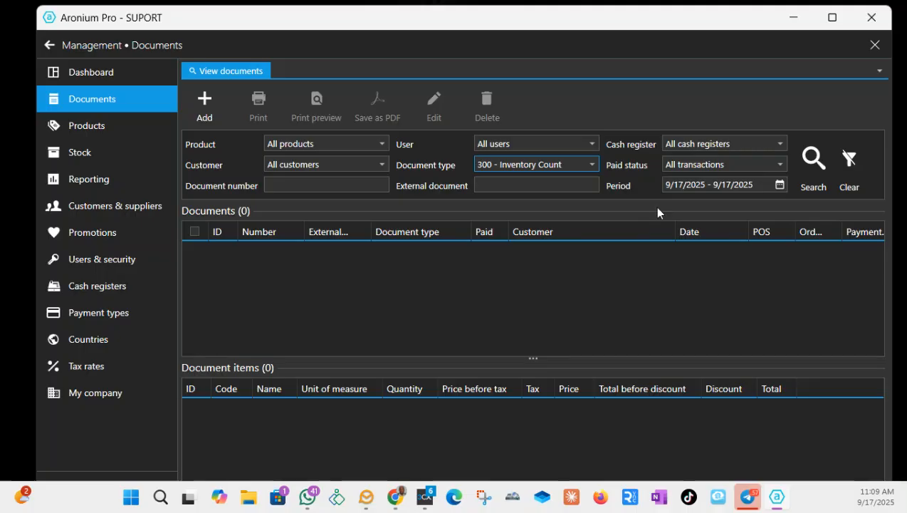
{"action": "left_click", "coordinate": [828, 159]}
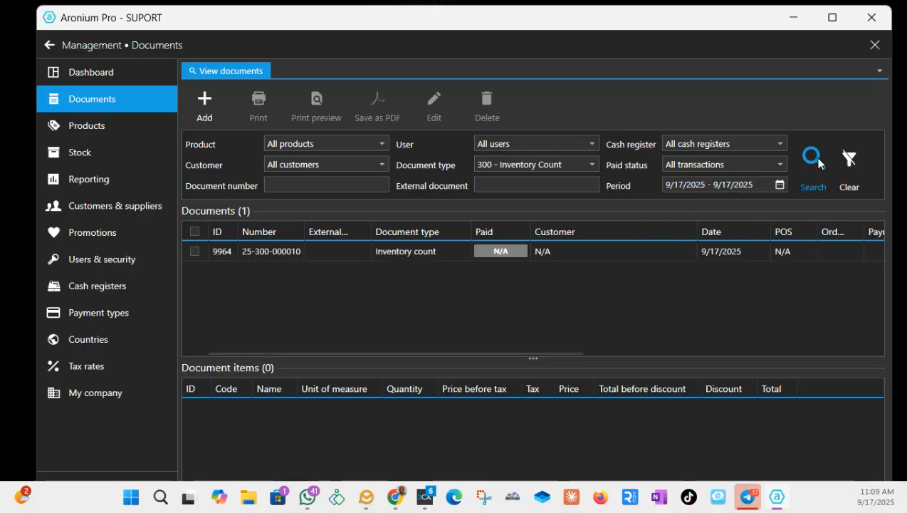
Open the found inventory count document to review its expected and counted quantities, and close it
{"action": "left_click", "coordinate": [421, 253]}
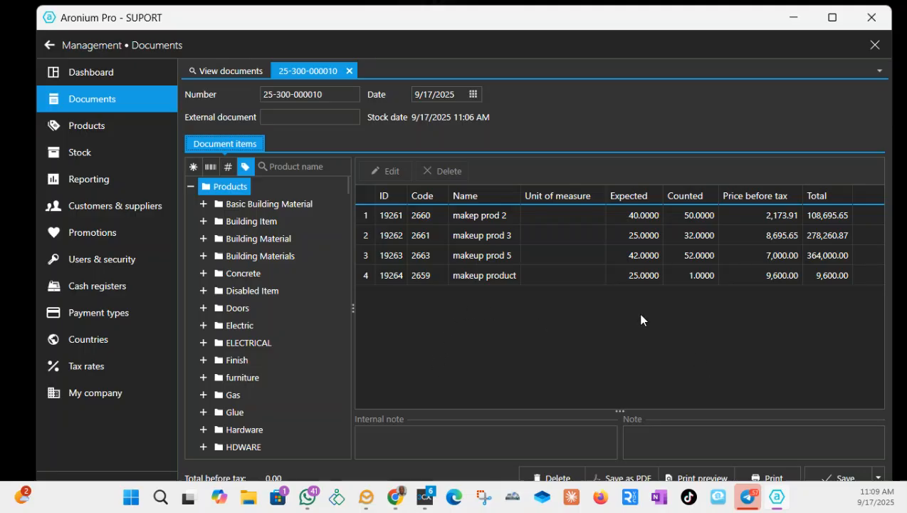
{"action": "left_click", "coordinate": [350, 71]}
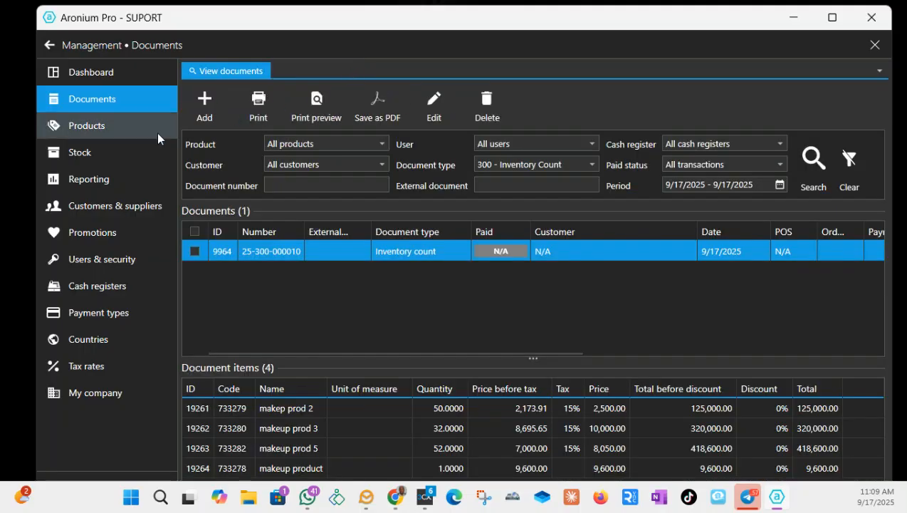
Check the stock quantities of the products in the Disabled Item group
{"action": "left_click", "coordinate": [101, 152]}
{"action": "scroll", "coordinate": [283, 387], "scroll_direction": "down", "scroll_amount": 3}
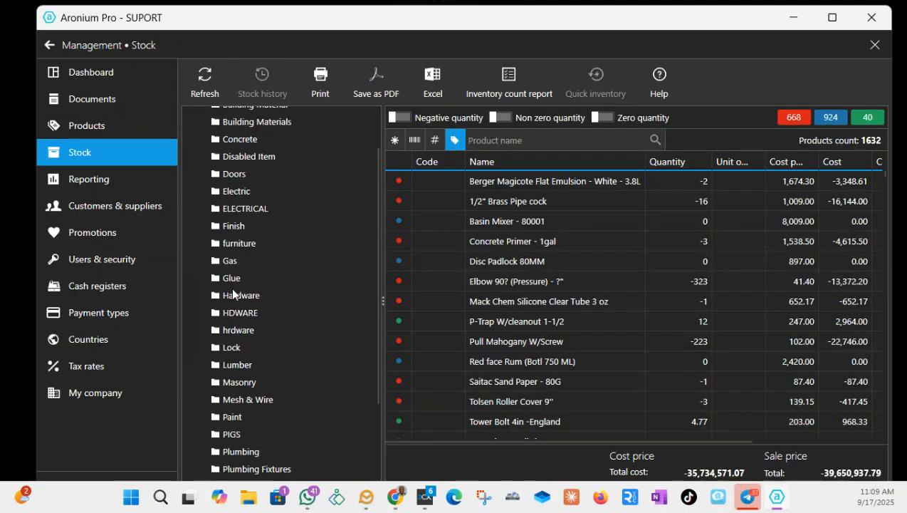
{"action": "scroll", "coordinate": [233, 293], "scroll_direction": "down", "scroll_amount": 1}
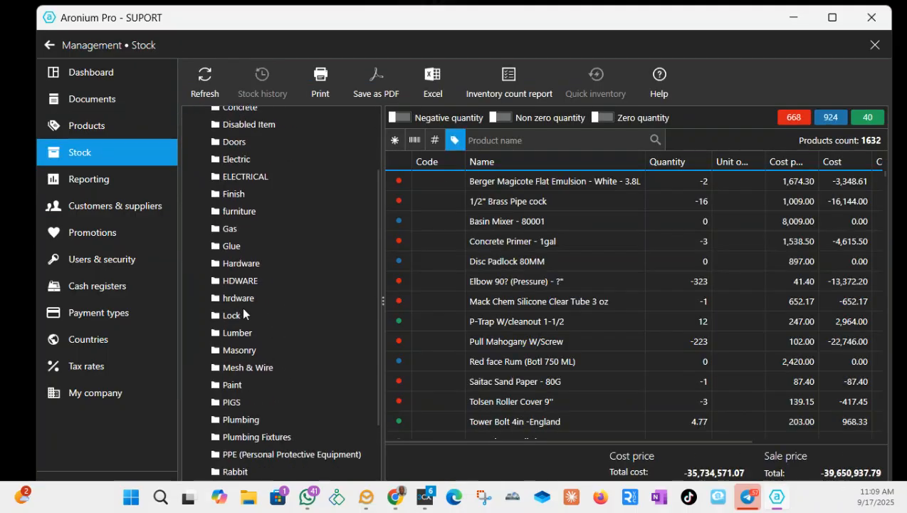
{"action": "scroll", "coordinate": [242, 314], "scroll_direction": "down", "scroll_amount": 1}
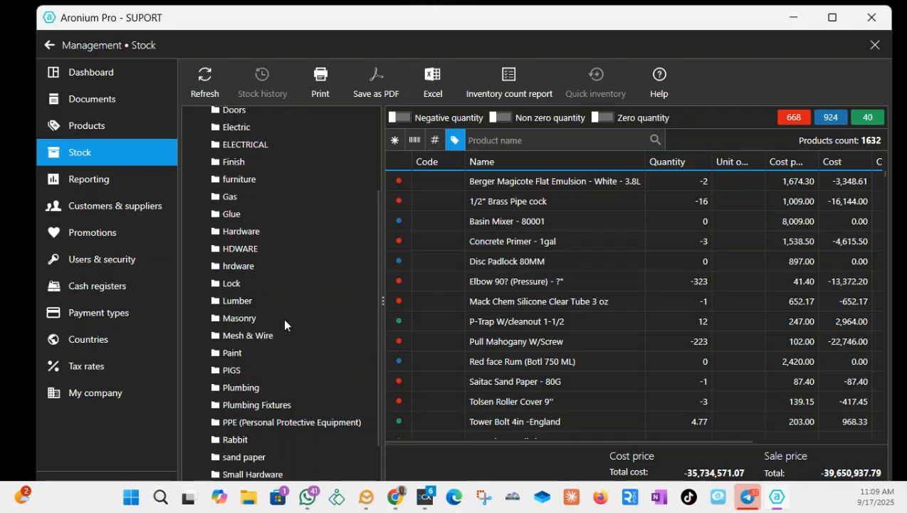
{"action": "scroll", "coordinate": [284, 318], "scroll_direction": "down", "scroll_amount": 2}
{"action": "scroll", "coordinate": [283, 323], "scroll_direction": "up", "scroll_amount": 4}
{"action": "left_click", "coordinate": [246, 156]}
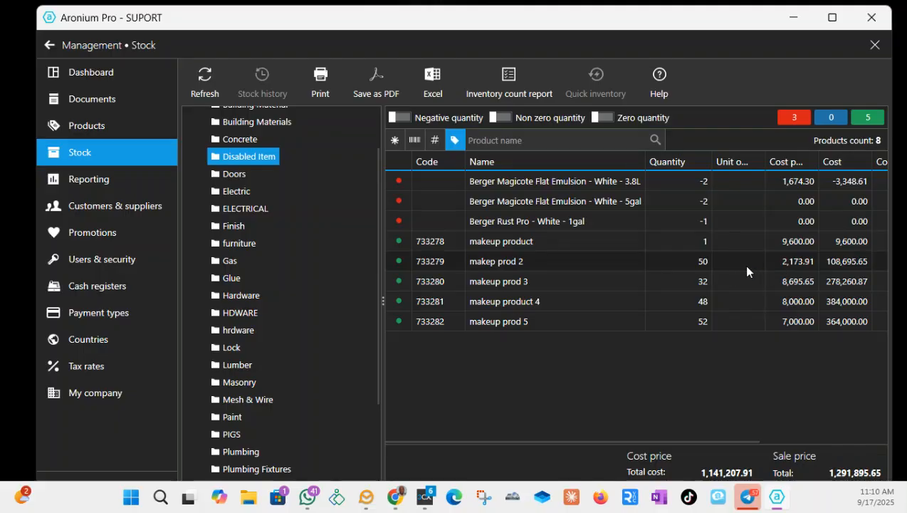
{"action": "scroll", "coordinate": [313, 174], "scroll_direction": "up", "scroll_amount": 3}
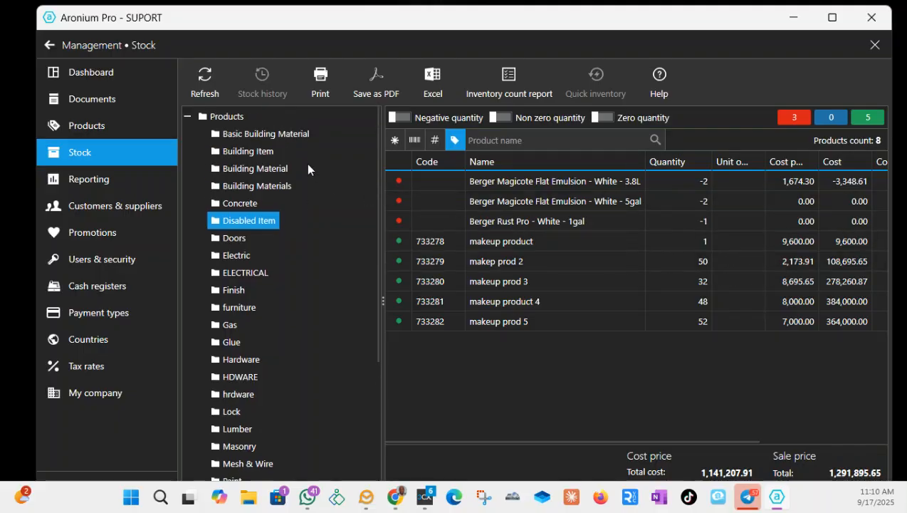
Create a new expenses document of type 100 - Purchase
{"action": "left_click", "coordinate": [92, 101]}
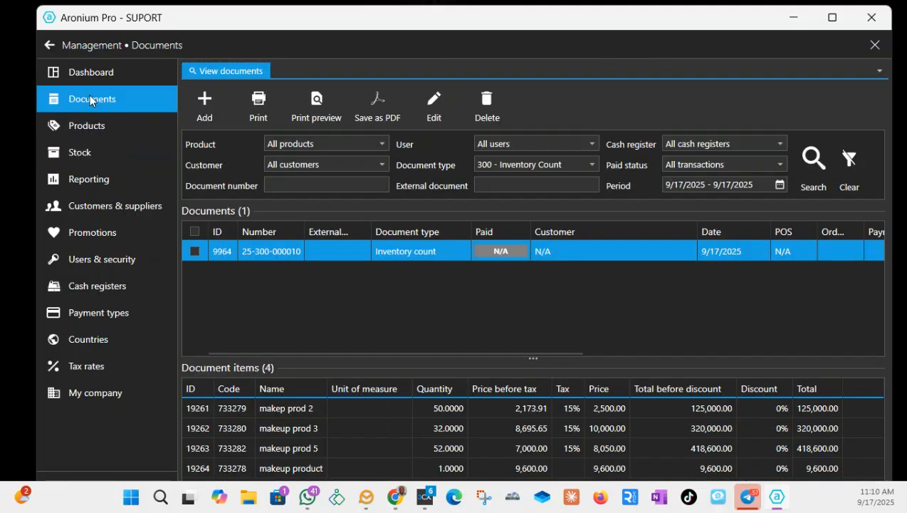
{"action": "left_click", "coordinate": [202, 98]}
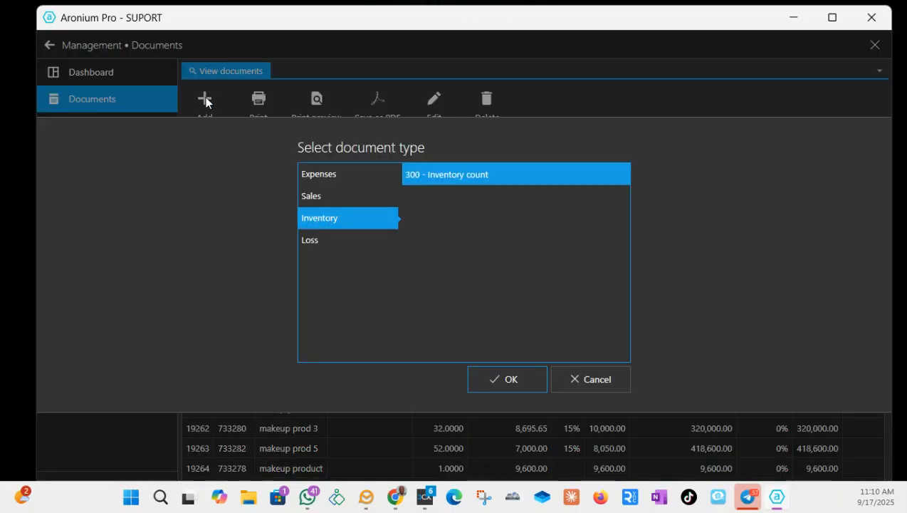
{"action": "left_click", "coordinate": [327, 178]}
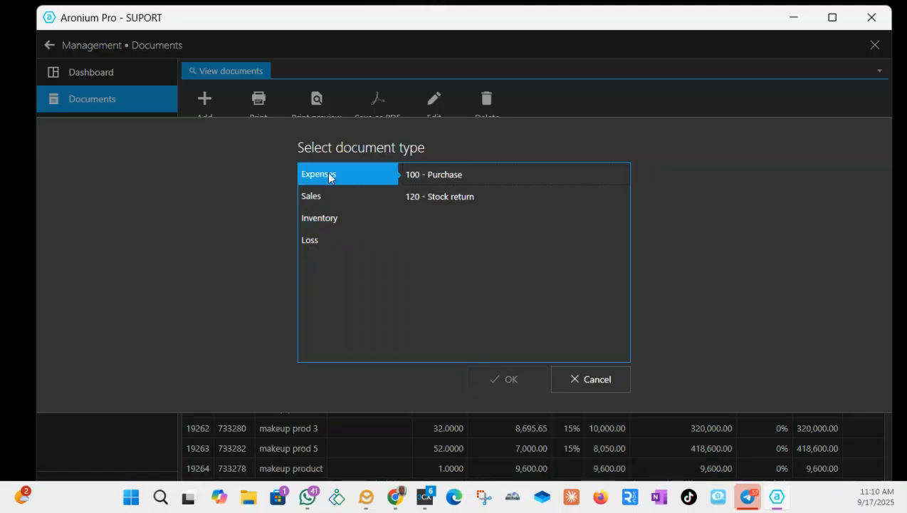
{"action": "left_click", "coordinate": [452, 178]}
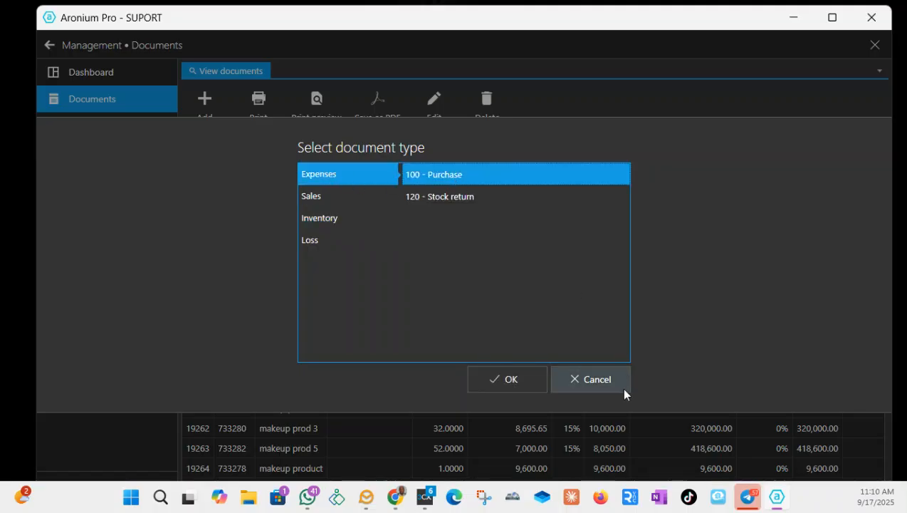
{"action": "left_click", "coordinate": [516, 379]}
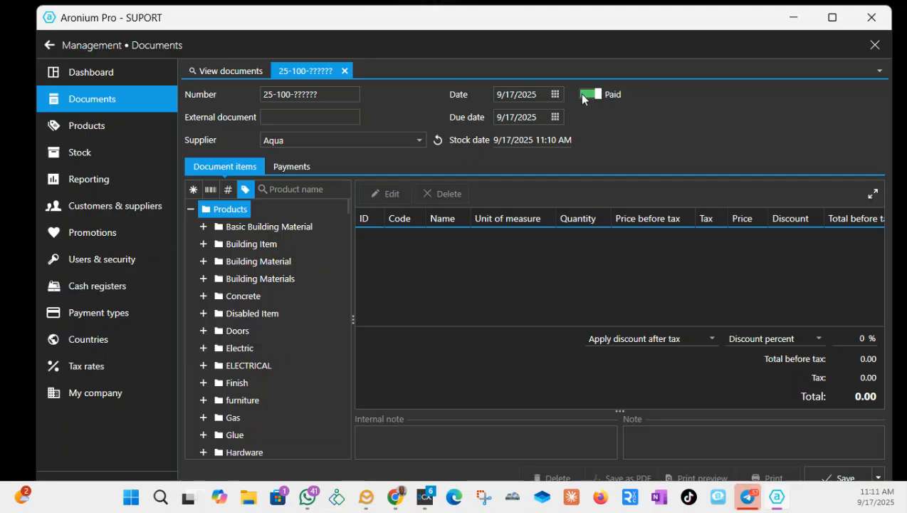
{"action": "left_click", "coordinate": [339, 140]}
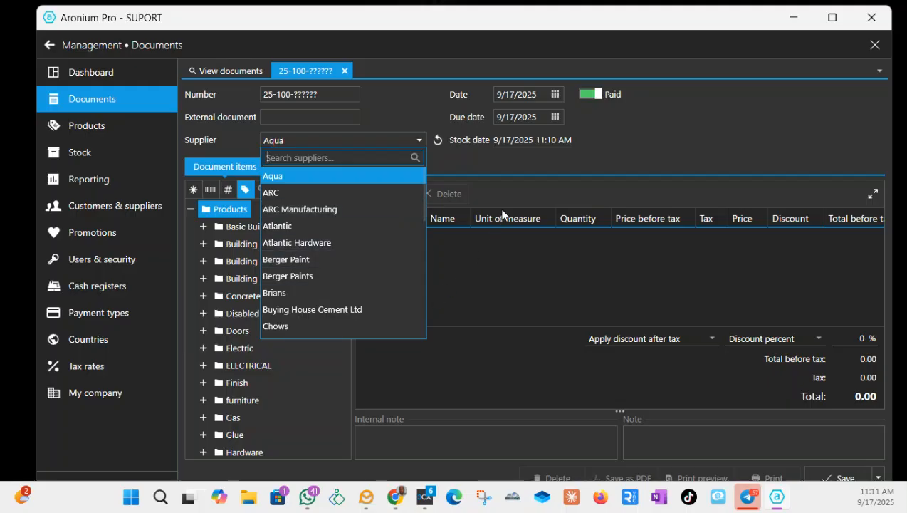
{"action": "left_click", "coordinate": [550, 166]}
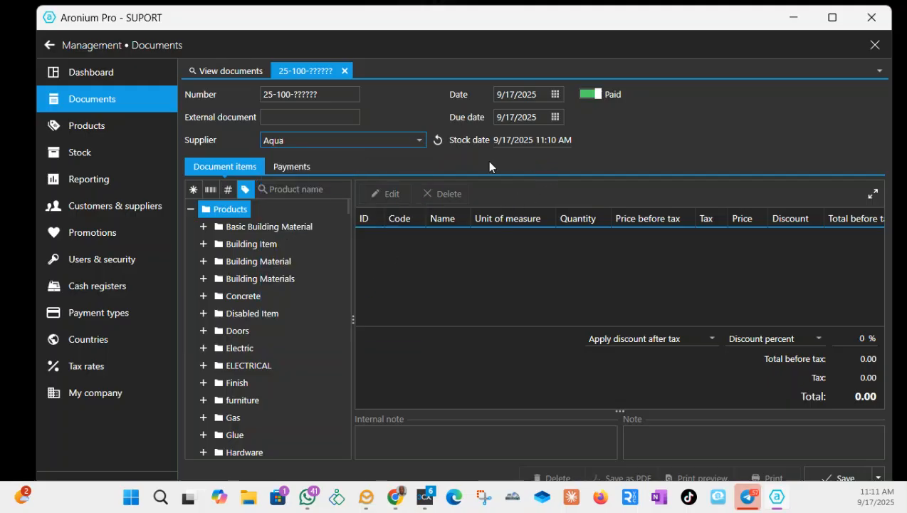
{"action": "left_click", "coordinate": [301, 117]}
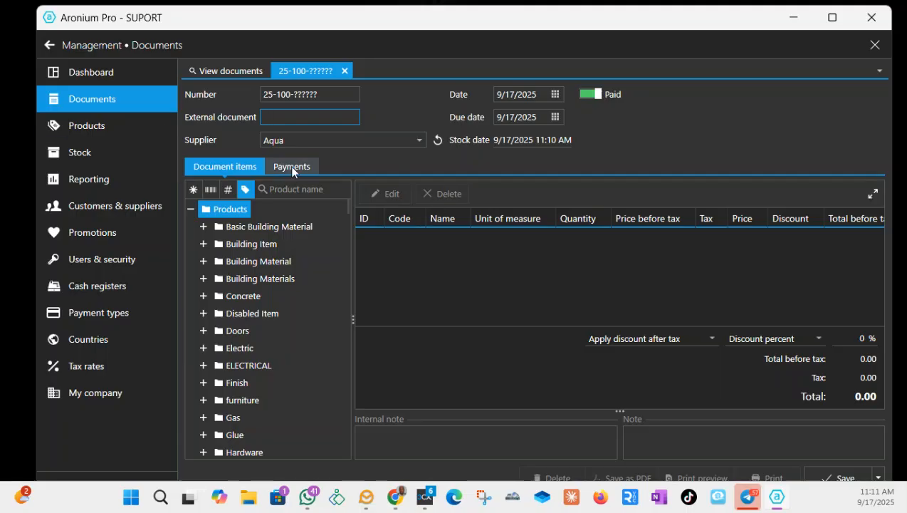
Add makep prod 2 from the Disabled Item group to the purchase document with a quantity of 10
{"action": "left_click", "coordinate": [204, 314]}
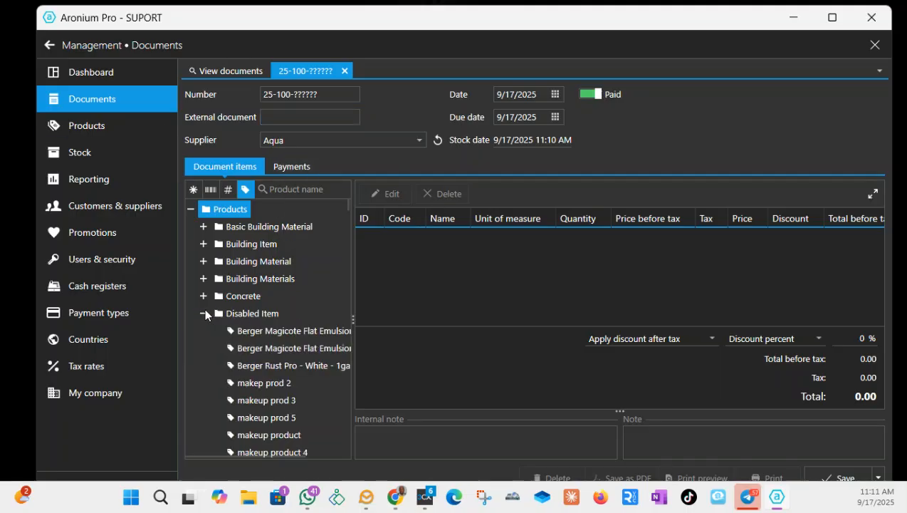
{"action": "scroll", "coordinate": [311, 361], "scroll_direction": "down", "scroll_amount": 1}
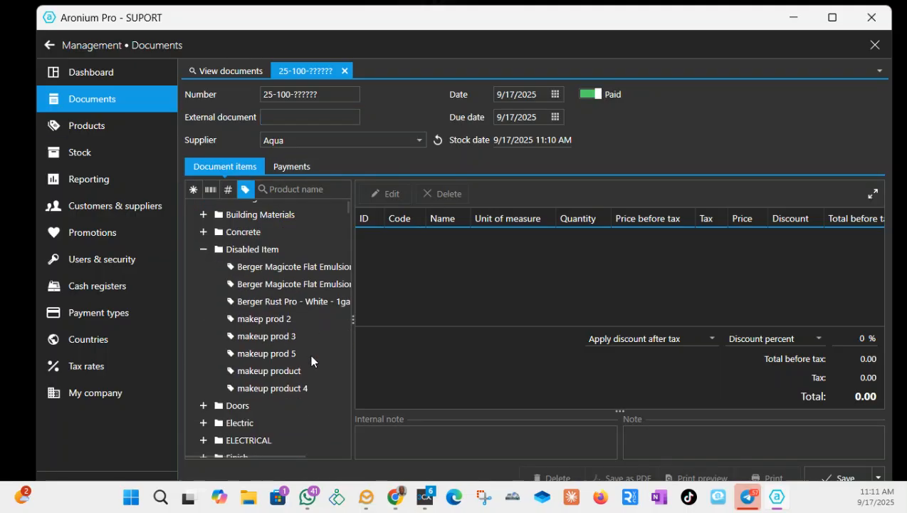
{"action": "left_click", "coordinate": [282, 321]}
{"action": "double_click", "coordinate": [282, 321]}
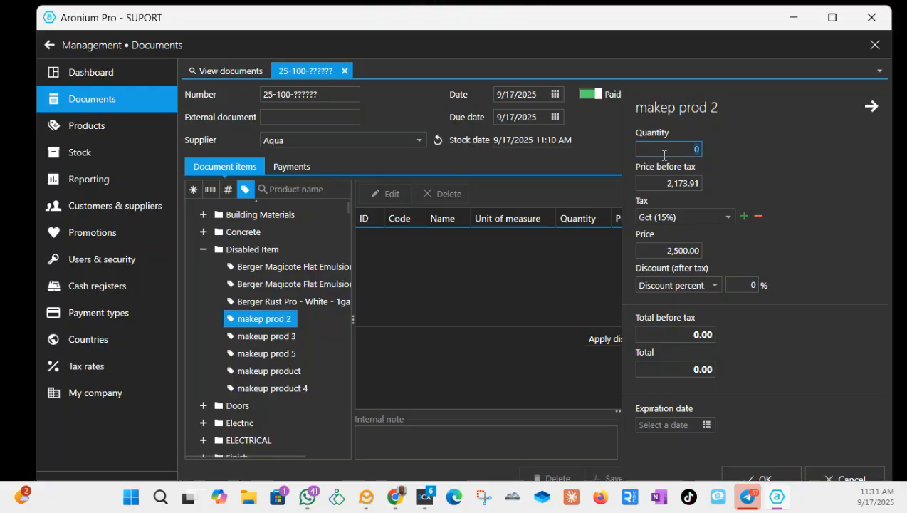
{"action": "type", "text": "10"}
{"action": "left_click", "coordinate": [796, 166]}
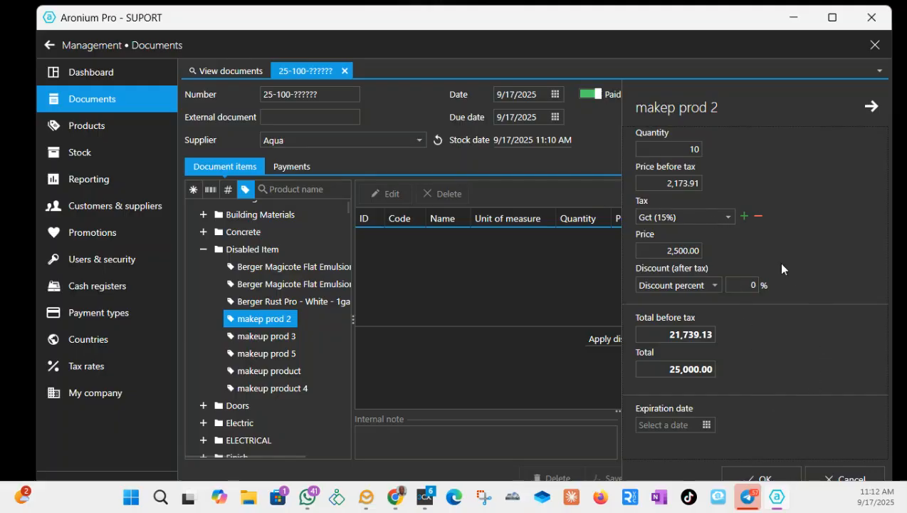
{"action": "left_click", "coordinate": [761, 479]}
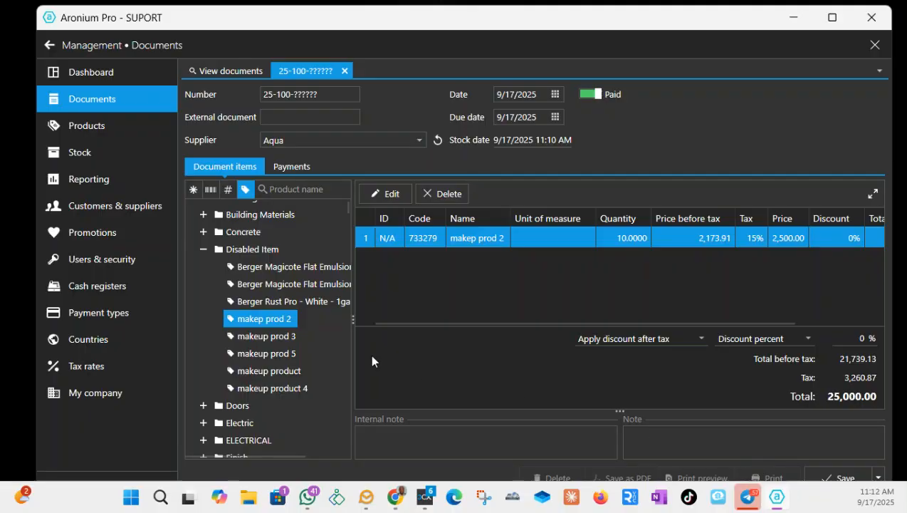
Add makeup prod 3 to the purchase document with a quantity of 40
{"action": "double_click", "coordinate": [276, 338]}
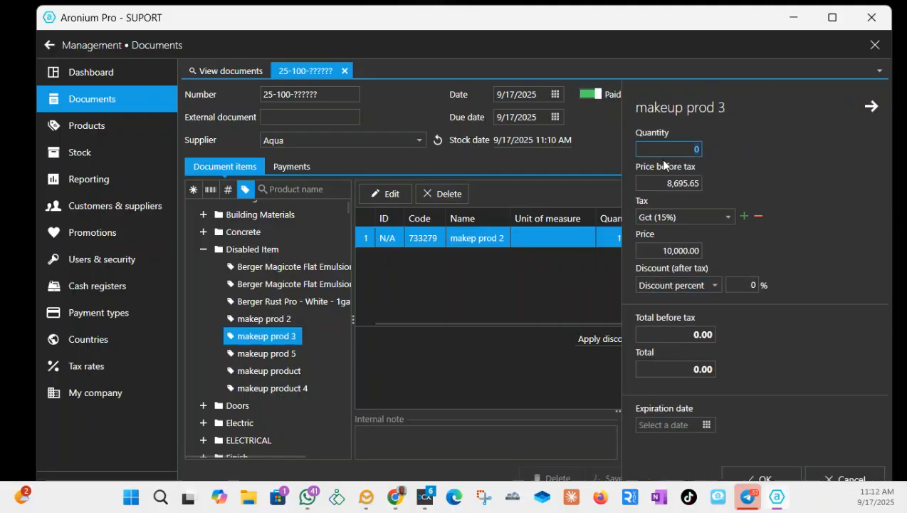
{"action": "type", "text": "40"}
{"action": "left_click", "coordinate": [779, 164]}
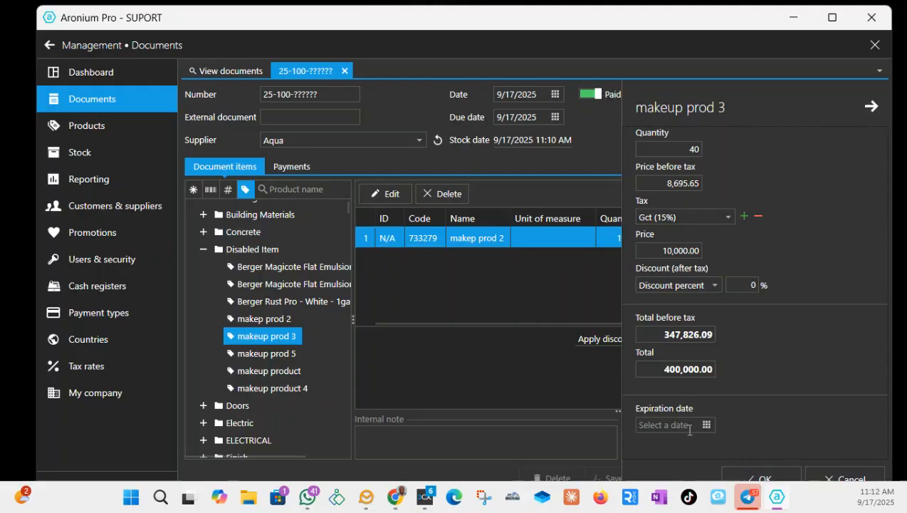
{"action": "left_click", "coordinate": [758, 476]}
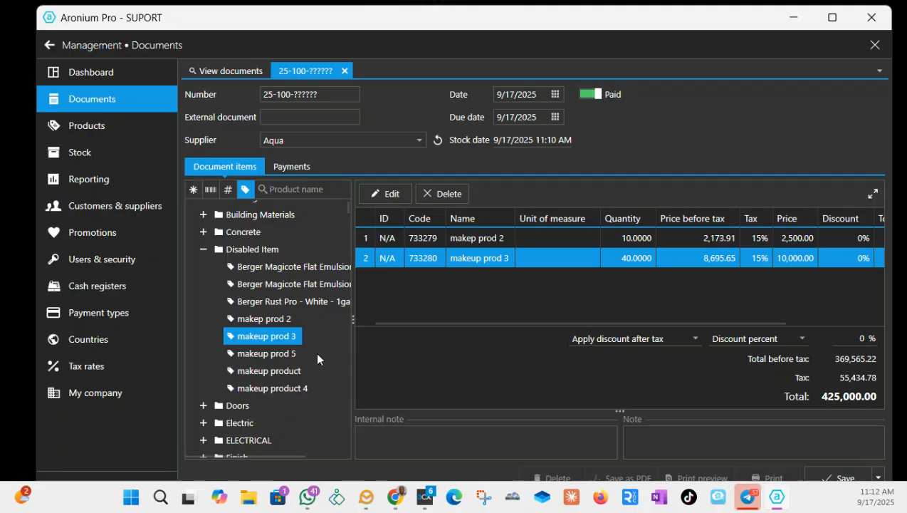
Add makeup prod 5 to the purchase document with a quantity of 20
{"action": "left_click", "coordinate": [280, 354]}
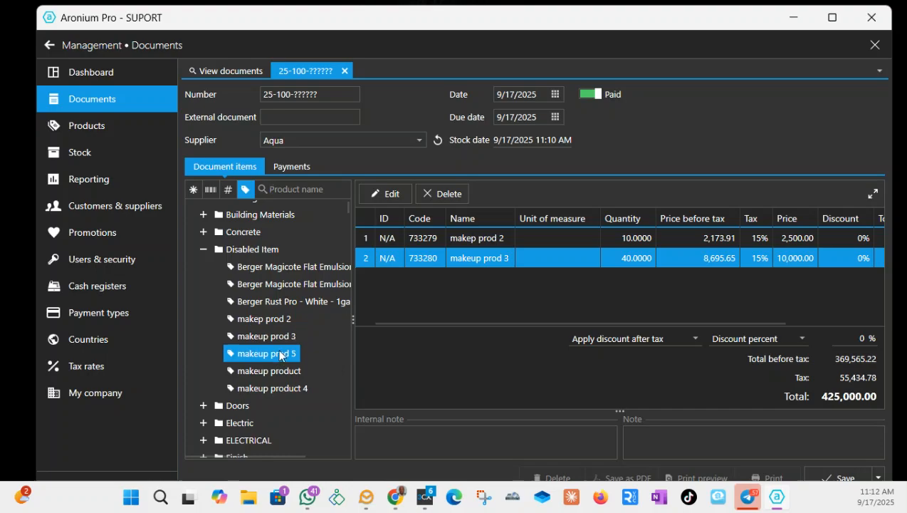
{"action": "double_click", "coordinate": [280, 354]}
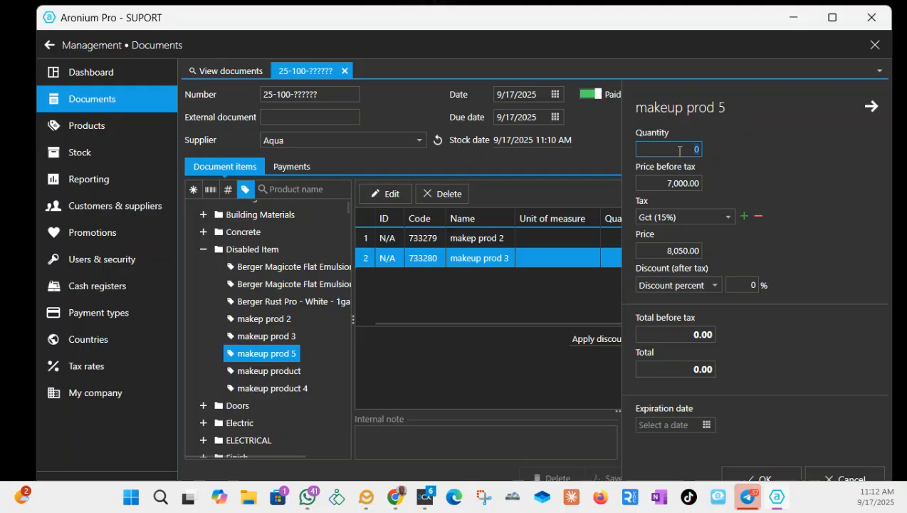
{"action": "type", "text": "20"}
{"action": "left_click", "coordinate": [826, 181]}
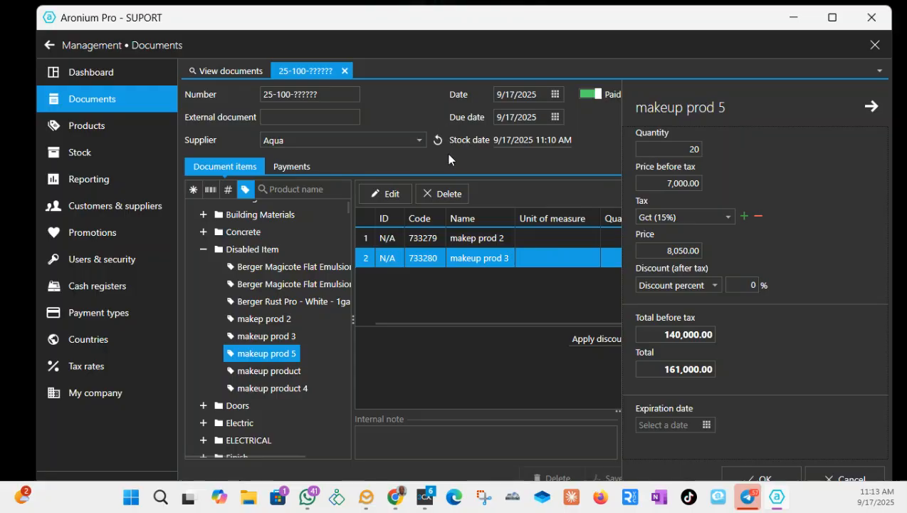
{"action": "left_click", "coordinate": [758, 476]}
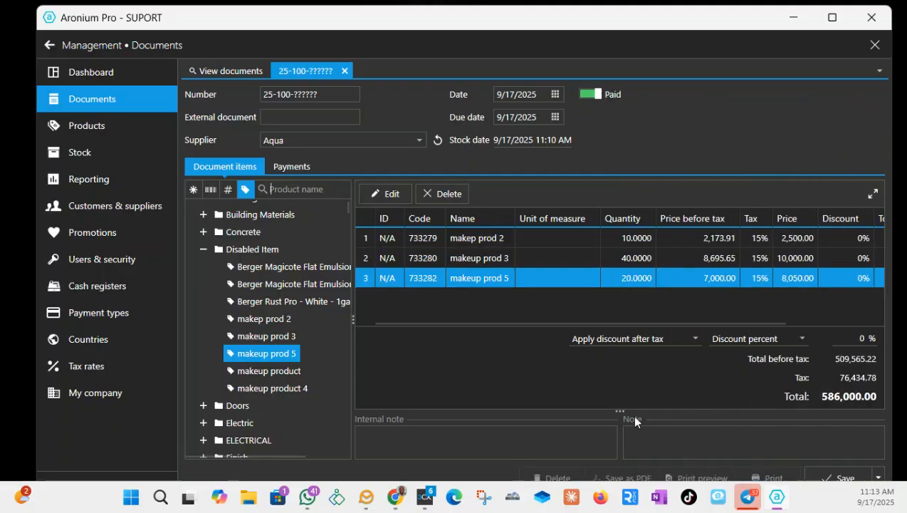
Add the item named makeup product to the purchase document with a quantity of 60
{"action": "double_click", "coordinate": [256, 371]}
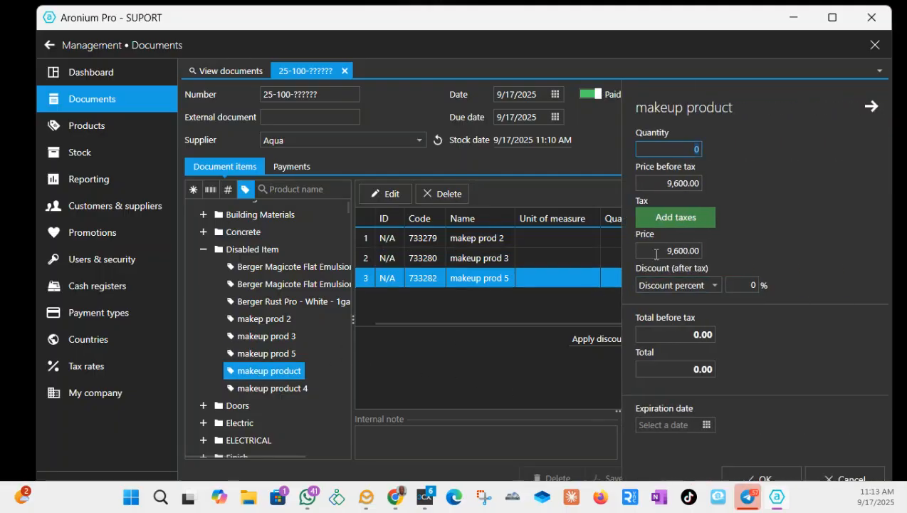
{"action": "left_click", "coordinate": [685, 147]}
{"action": "type", "text": "6"}
{"action": "left_click", "coordinate": [788, 180]}
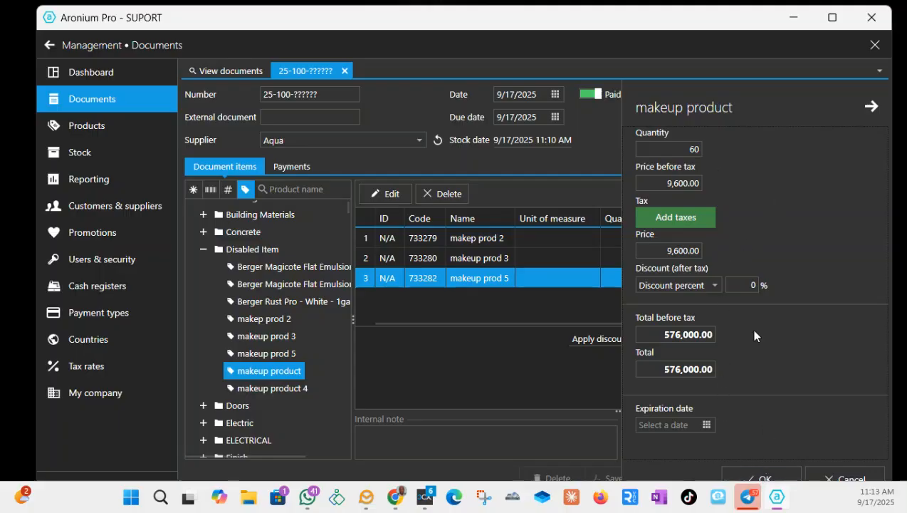
{"action": "left_click", "coordinate": [759, 480]}
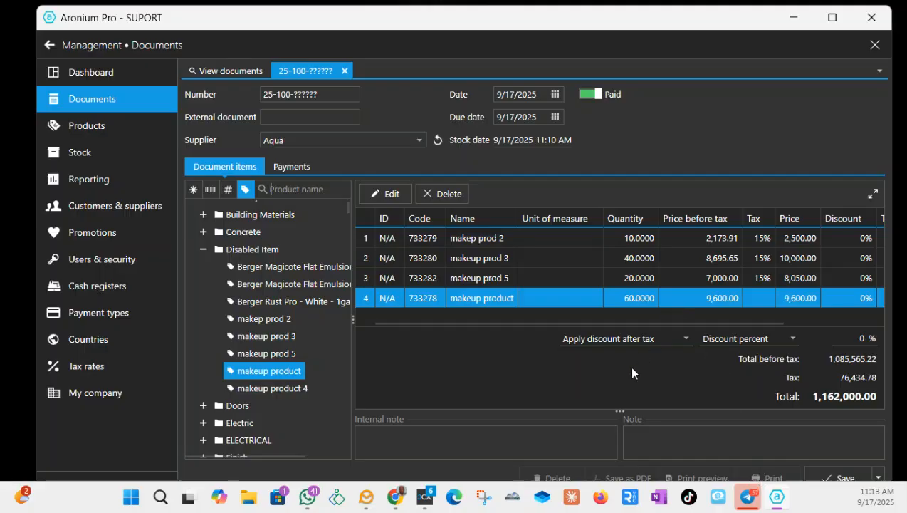
Add makeup product 4 to the purchase document with a quantity of 31
{"action": "double_click", "coordinate": [273, 388]}
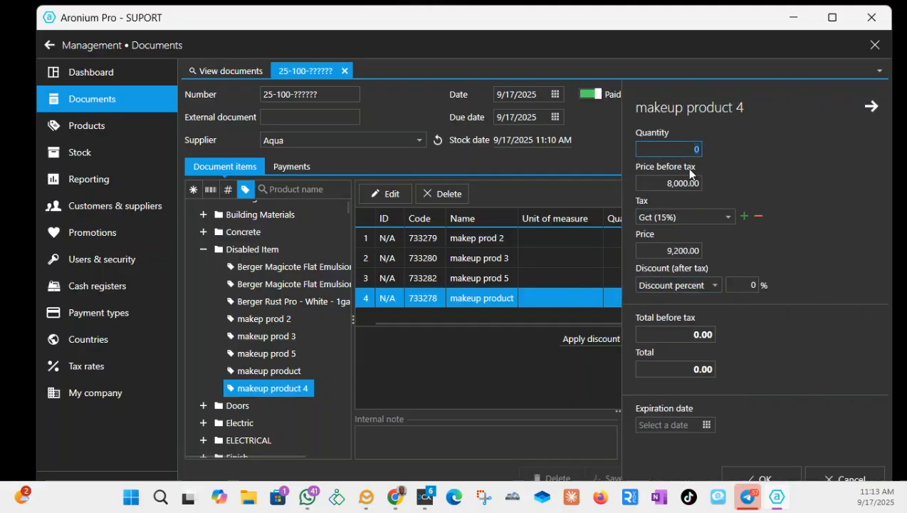
{"action": "type", "text": "31"}
{"action": "left_click", "coordinate": [820, 177]}
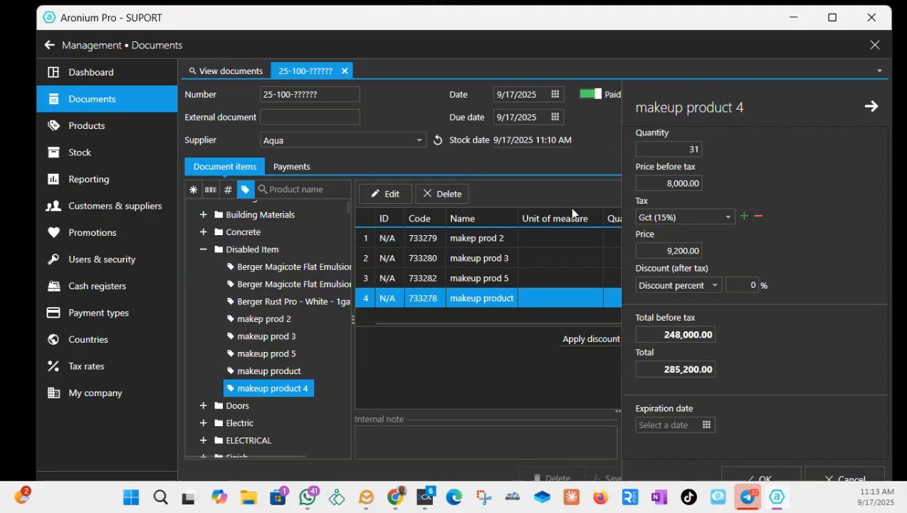
{"action": "left_click", "coordinate": [758, 474]}
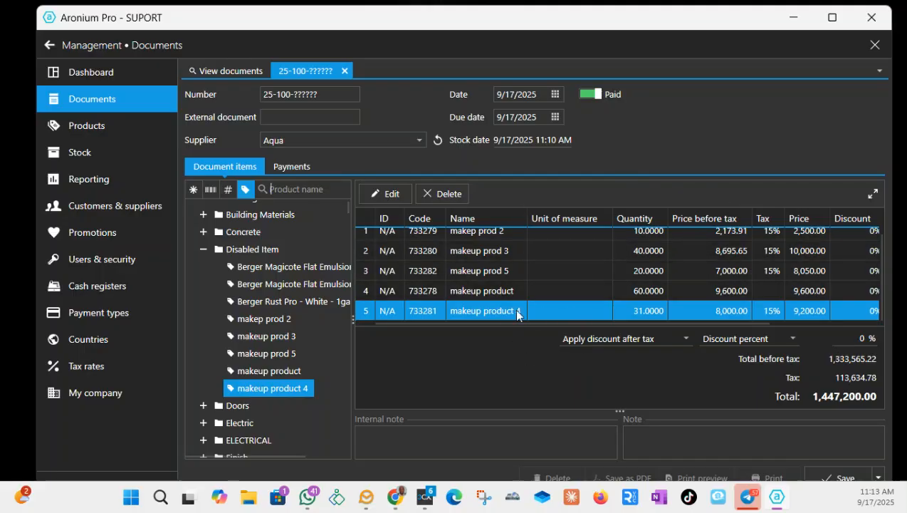
Save the purchase document with an empty external document number and note, and close it
{"action": "left_click", "coordinate": [310, 119]}
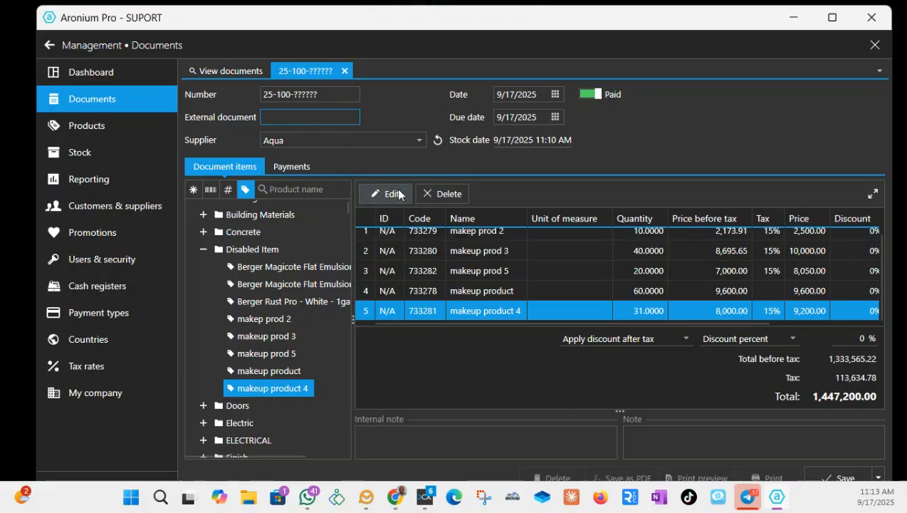
{"action": "left_click", "coordinate": [735, 436]}
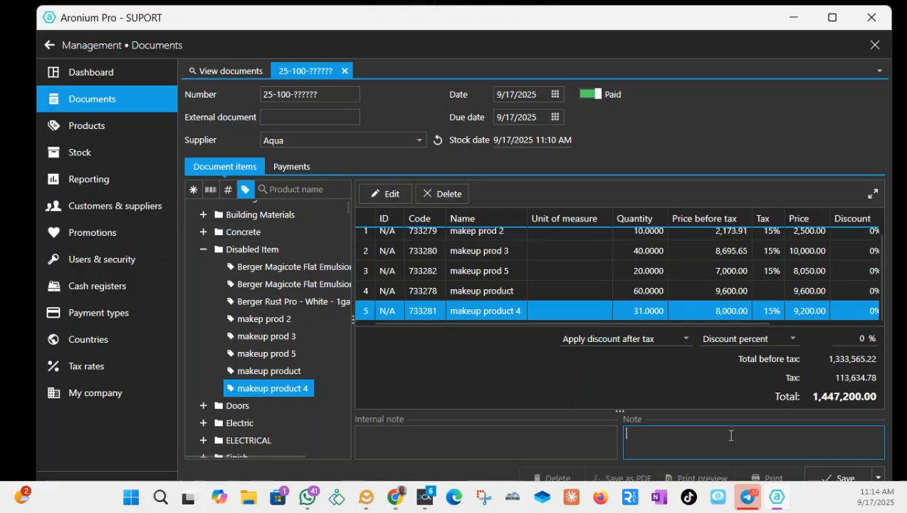
{"action": "left_click", "coordinate": [834, 477]}
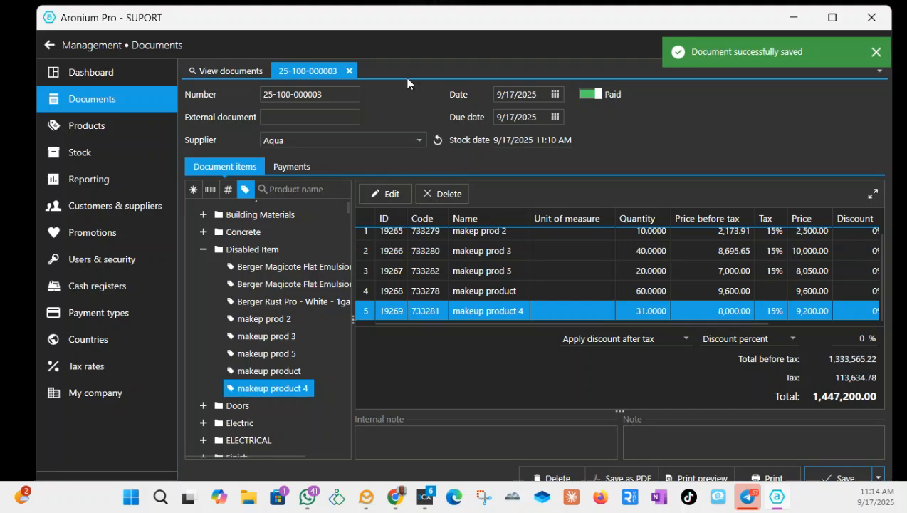
{"action": "left_click", "coordinate": [349, 71]}
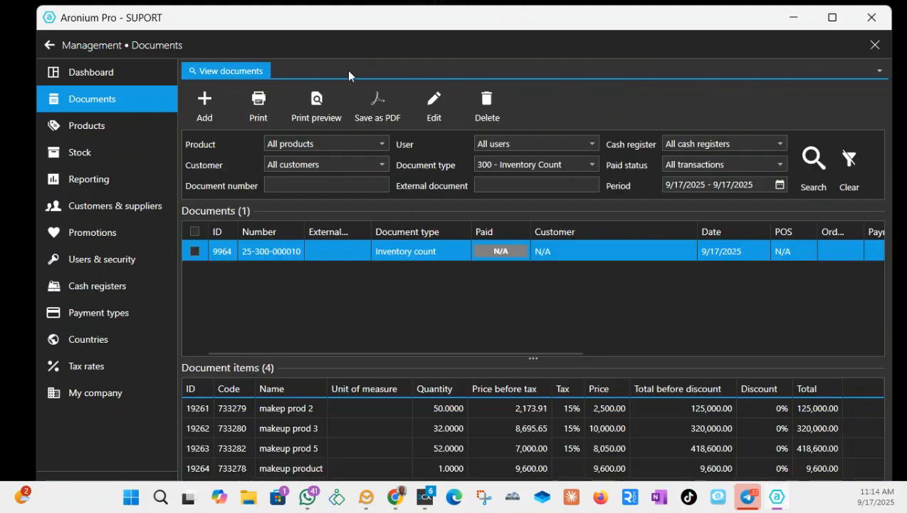
Reload the stock list and check the makeup products' quantities in the Disabled Item group
{"action": "left_click", "coordinate": [108, 151]}
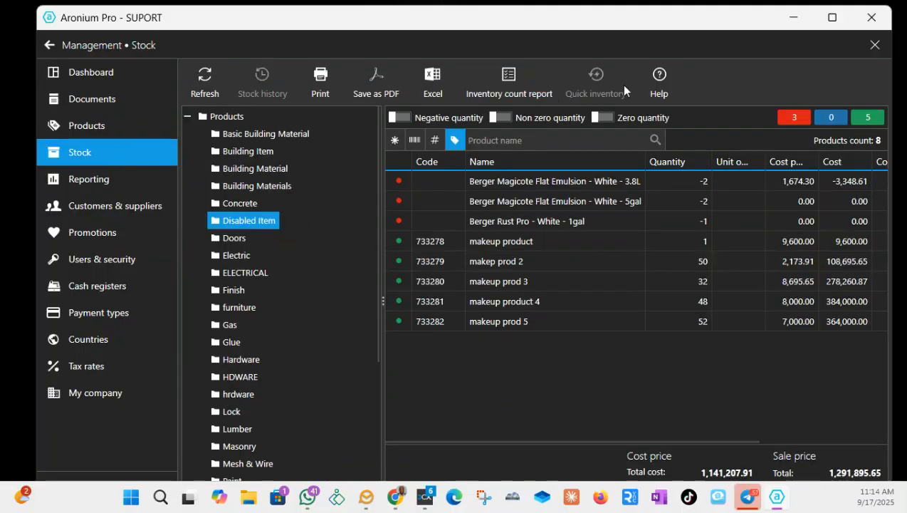
{"action": "left_click", "coordinate": [226, 116]}
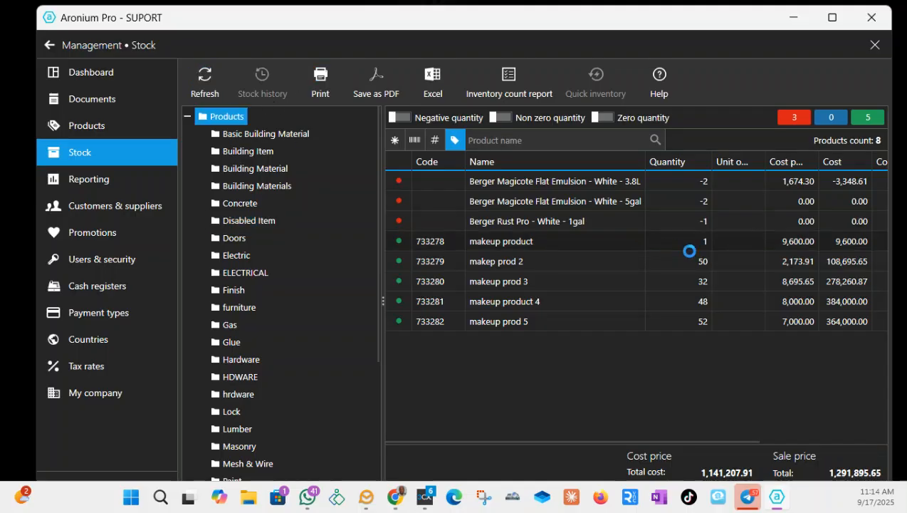
{"action": "scroll", "coordinate": [702, 380], "scroll_direction": "down", "scroll_amount": 3}
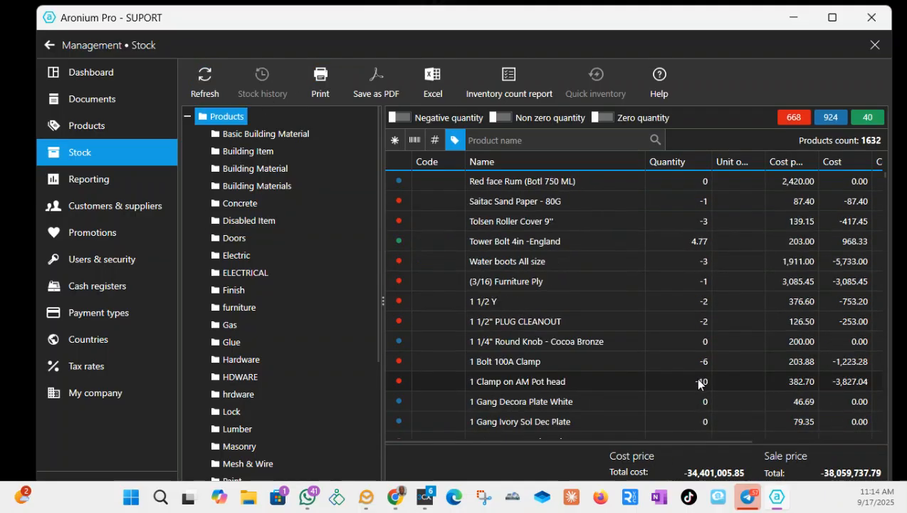
{"action": "scroll", "coordinate": [701, 379], "scroll_direction": "up", "scroll_amount": 1}
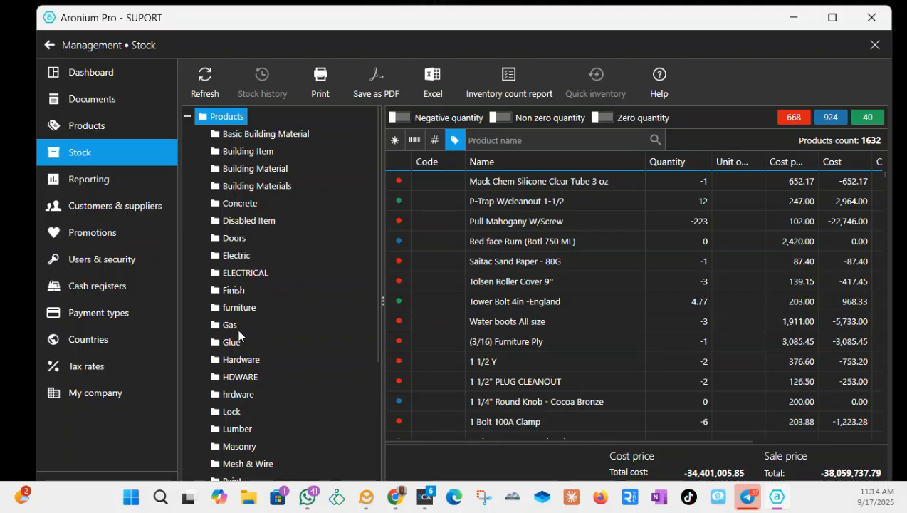
{"action": "left_click", "coordinate": [248, 220]}
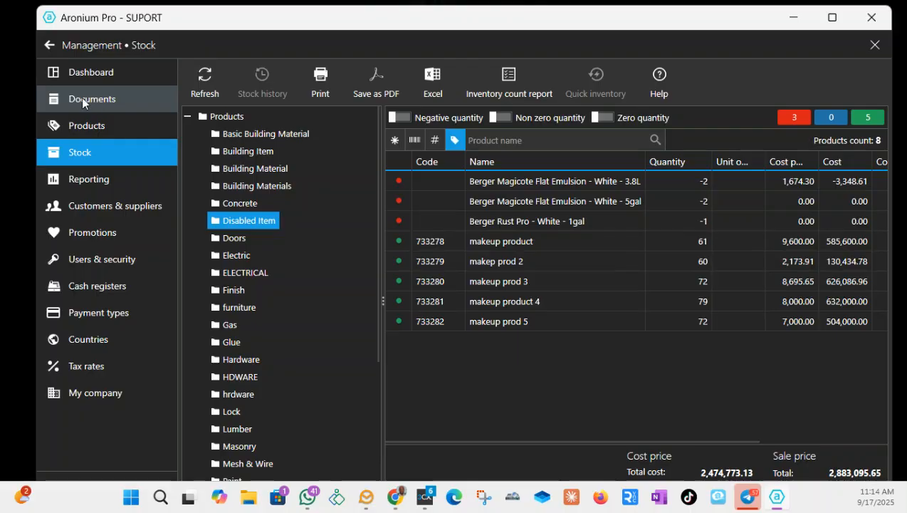
Enable the low stock warning for makeup prod 3 in the Disabled Item product group, with a warning quantity of 30, and save the product
{"action": "left_click", "coordinate": [94, 126]}
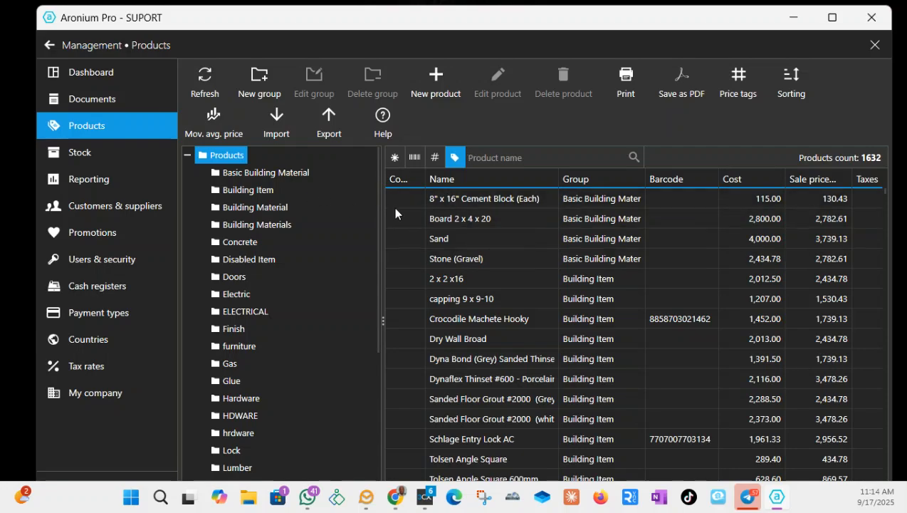
{"action": "left_click", "coordinate": [244, 262]}
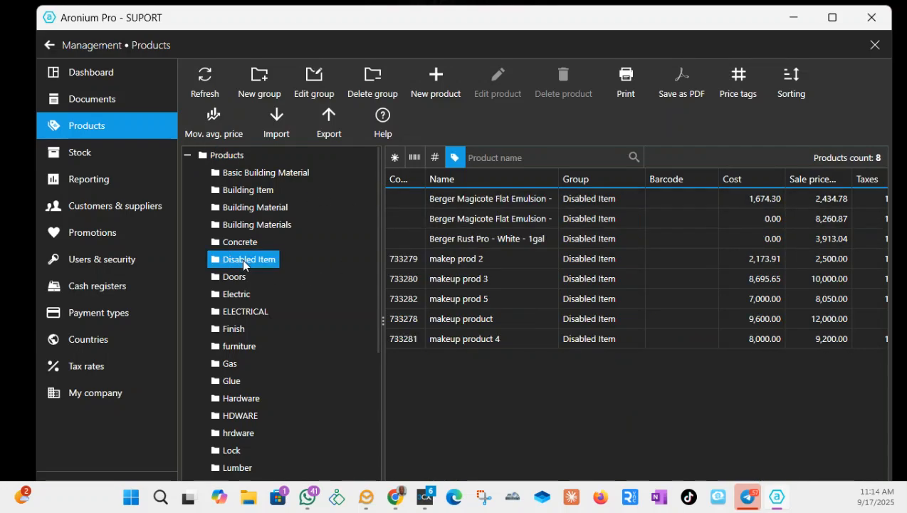
{"action": "left_click", "coordinate": [450, 289]}
{"action": "double_click", "coordinate": [586, 268]}
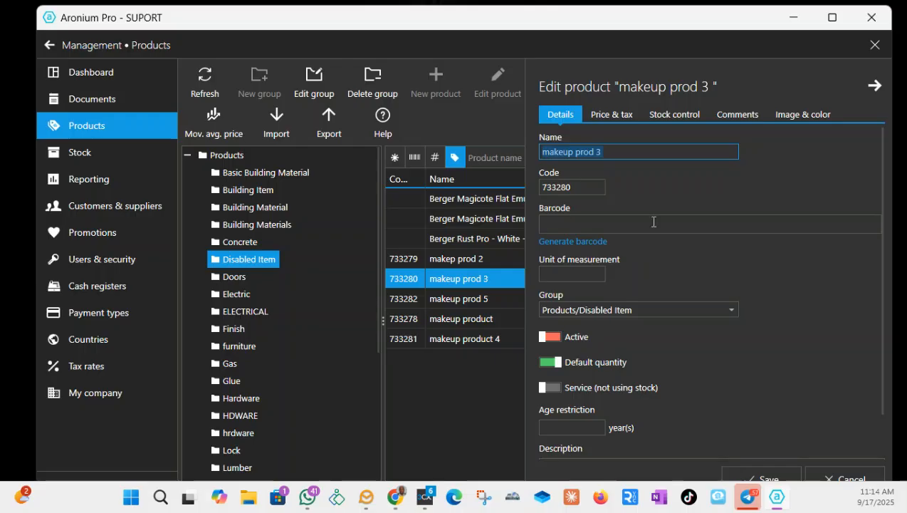
{"action": "left_click", "coordinate": [680, 118]}
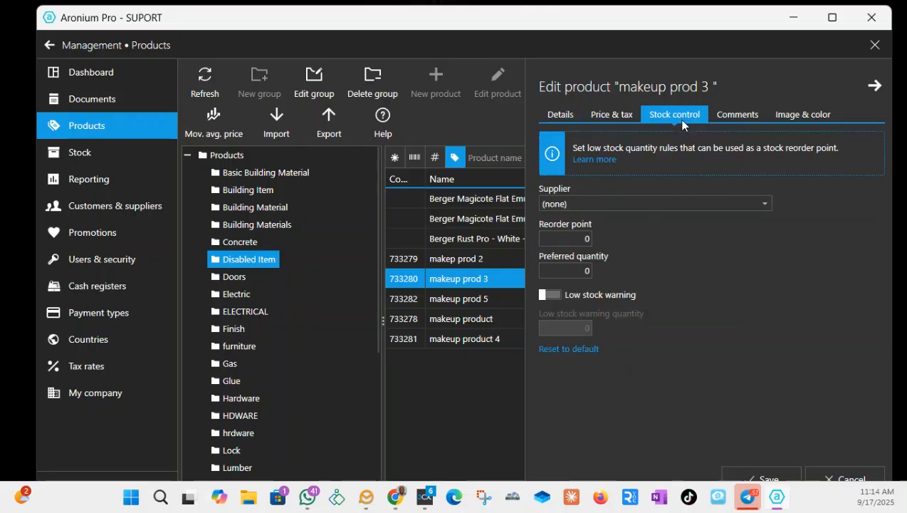
{"action": "left_click", "coordinate": [584, 240]}
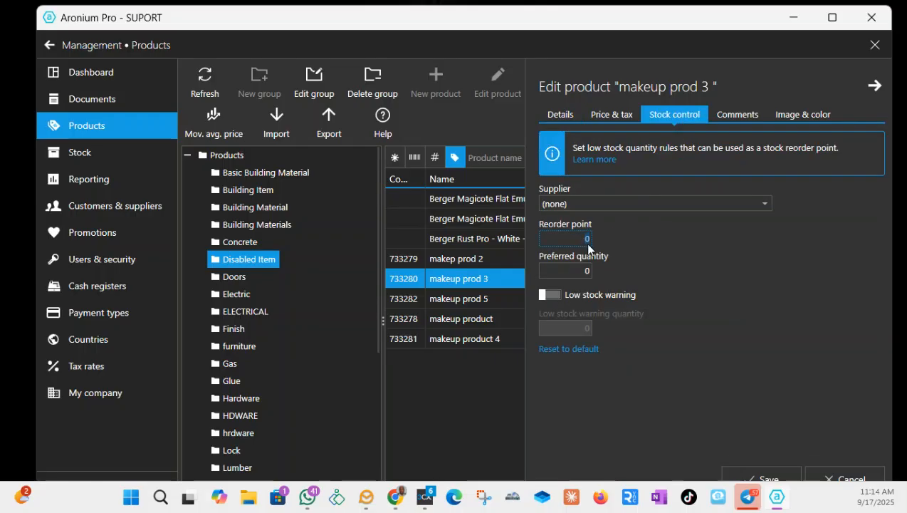
{"action": "left_click", "coordinate": [553, 298]}
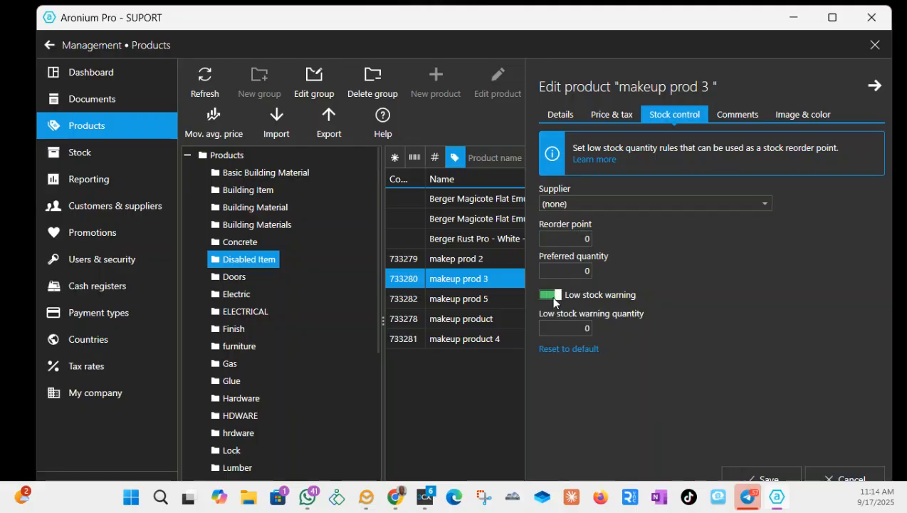
{"action": "left_click", "coordinate": [578, 330]}
{"action": "type", "text": "30"}
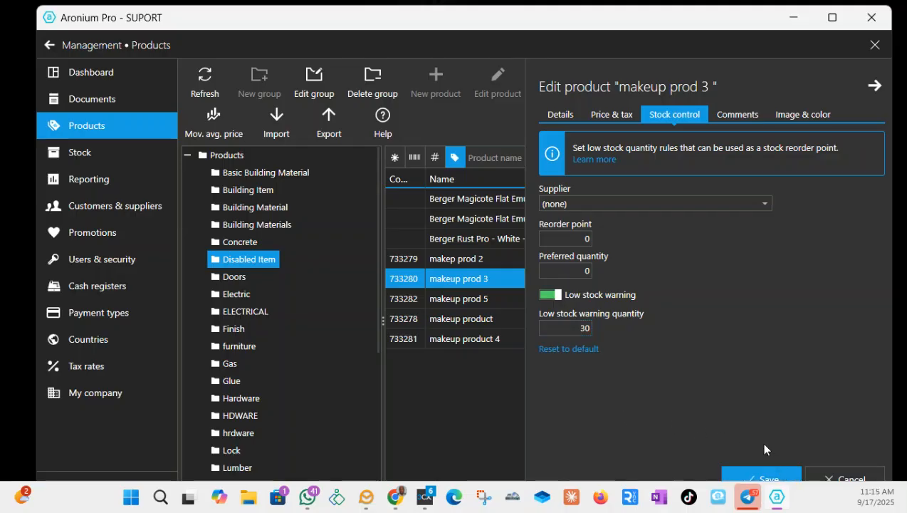
{"action": "left_click", "coordinate": [762, 470]}
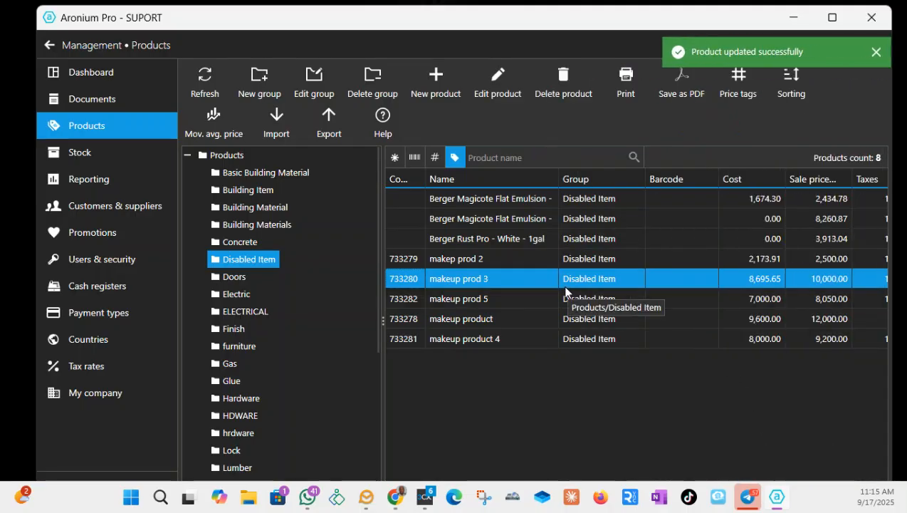